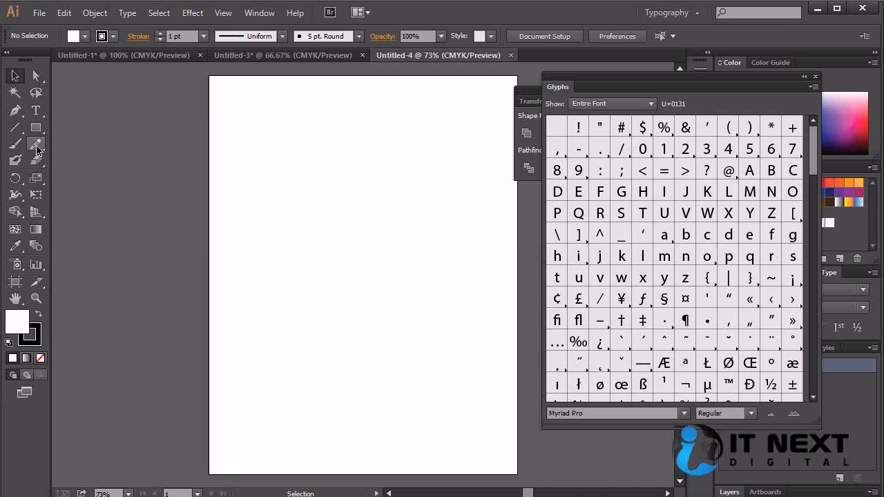
Add the point text "wedding" on the artboard and scale it up to about 114 pt.
click(36, 110)
click(260, 243)
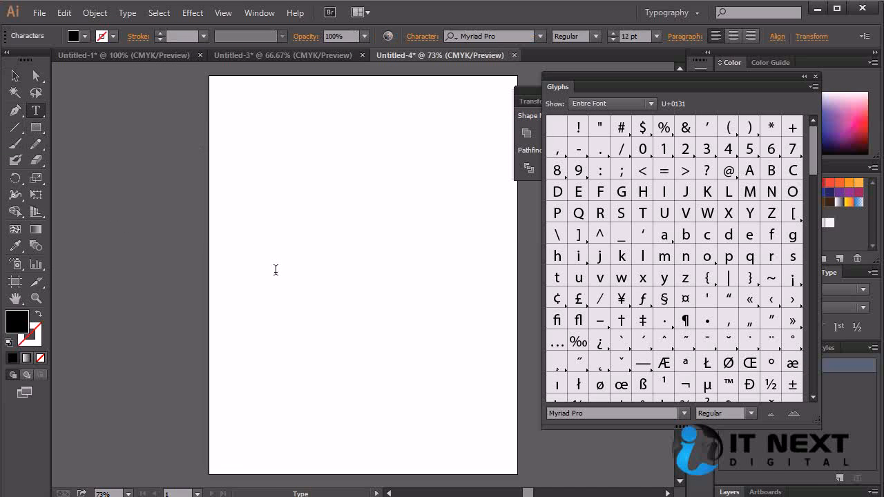
click(814, 76)
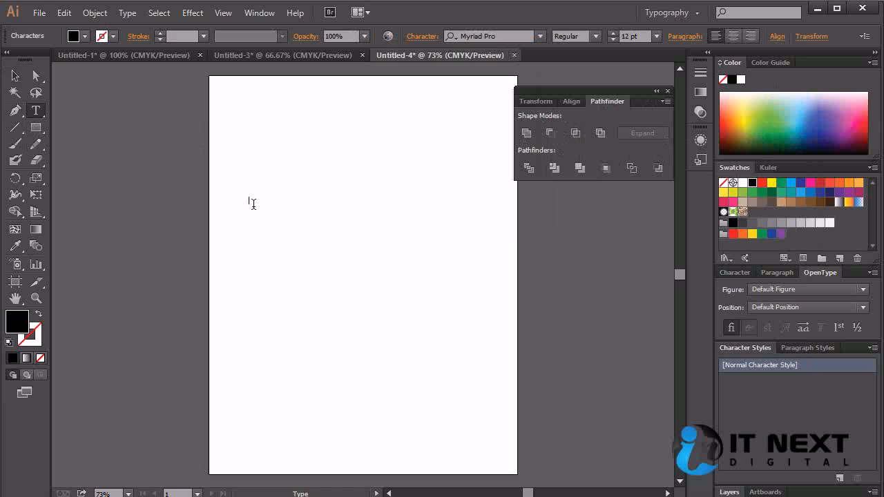
key(ctrl+a)
click(16, 76)
drag(271, 207, 461, 332)
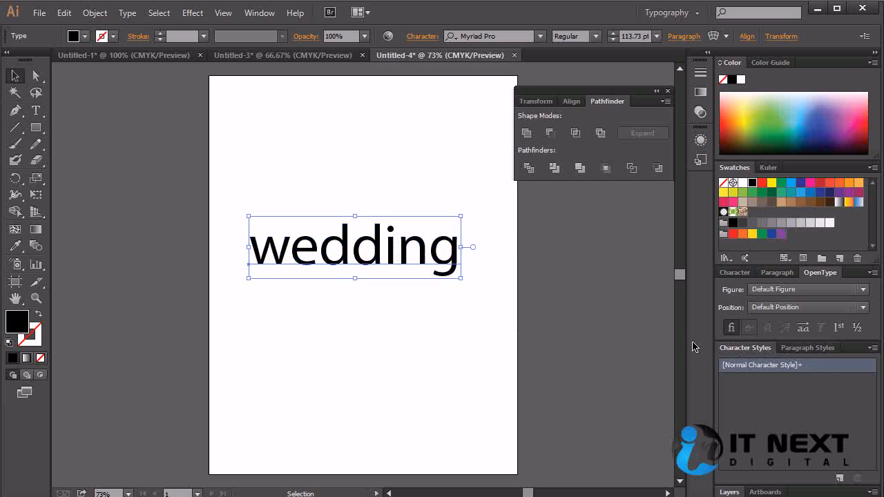
Change the word's font to Desire and enlarge it to about 208 pt.
click(501, 35)
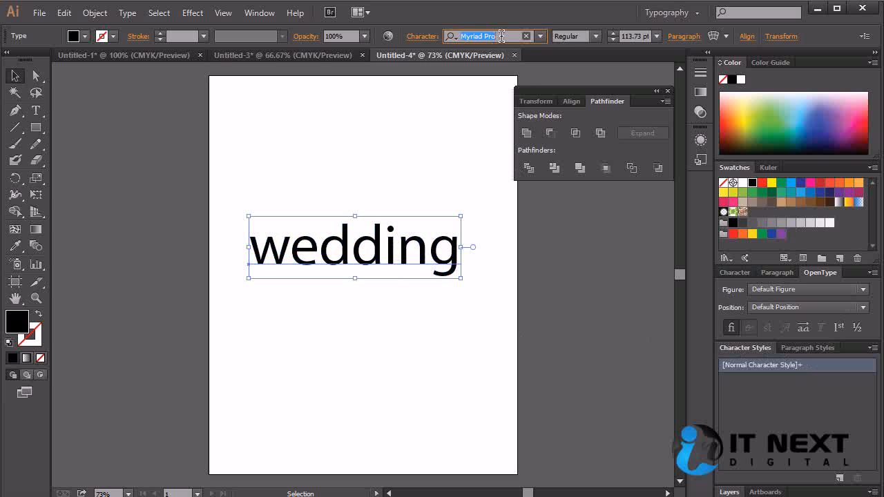
text(de)
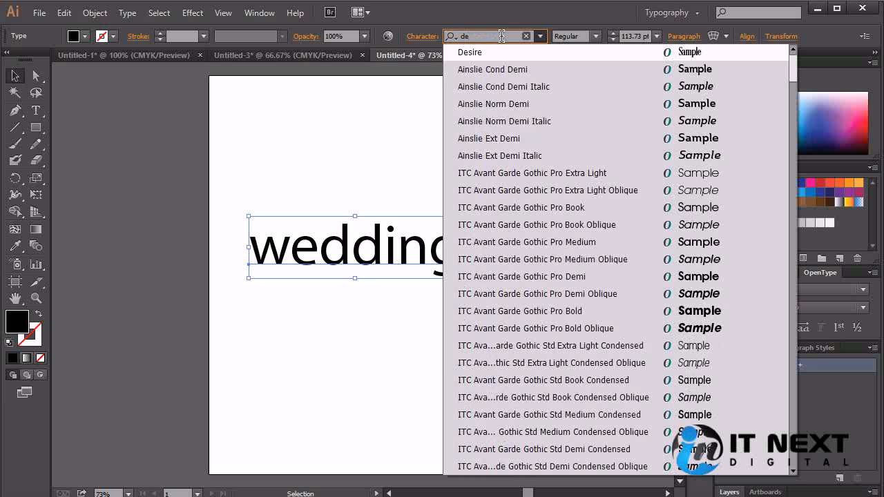
key(Return)
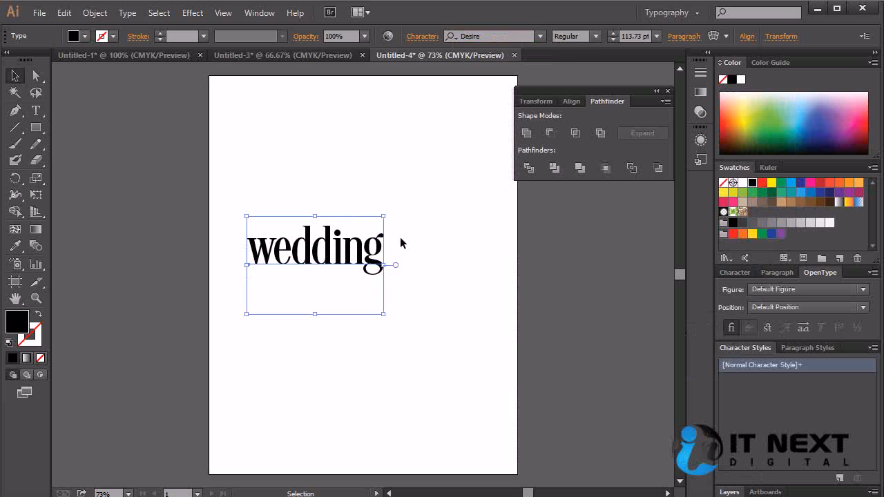
drag(383, 314, 514, 401)
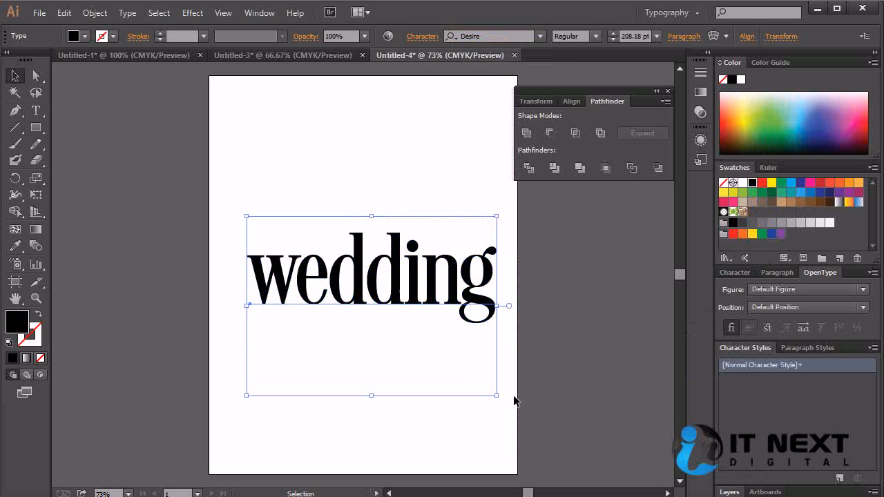
Overwrite the initial w of "wedding" with a capital W.
click(598, 315)
click(433, 290)
key(t)
double_click(293, 285)
click(289, 286)
double_click(287, 285)
click(280, 286)
drag(286, 285, 271, 284)
text(W)
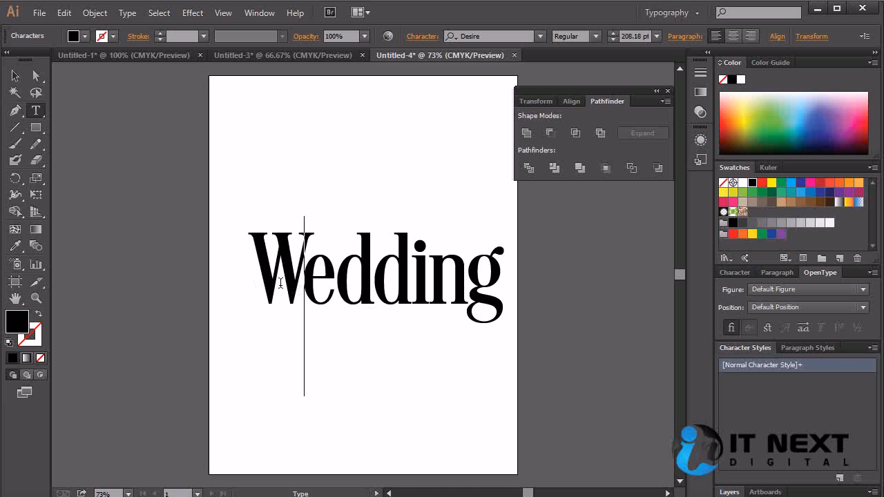
Undo the replacement of the word's initial letter with a capital.
drag(281, 283, 258, 282)
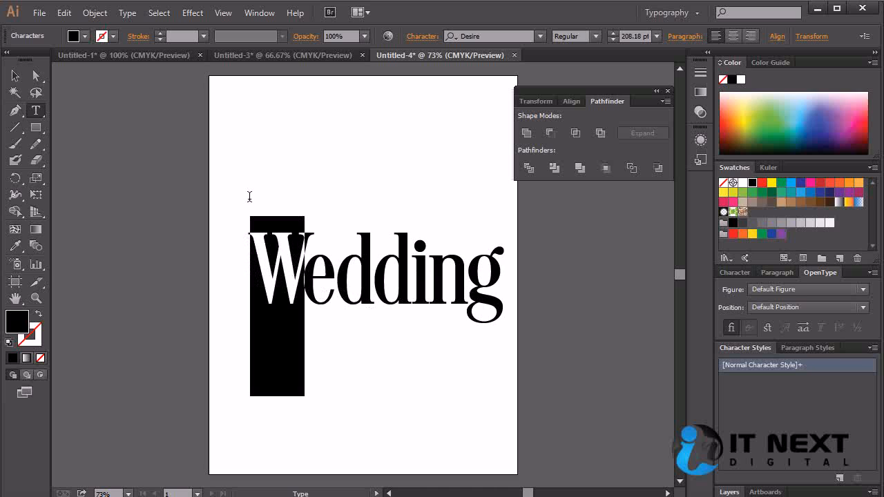
click(15, 76)
key(ctrl+z)
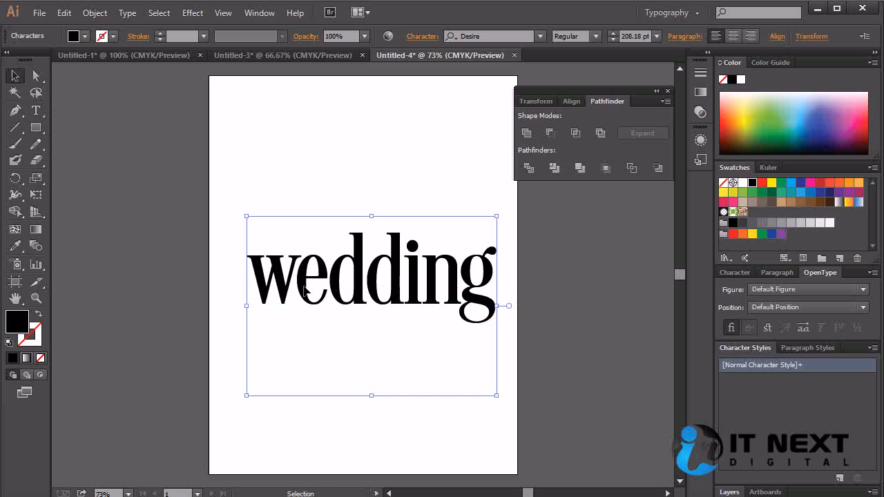
Select only the initial w of "wedding" and capitalise it through its character formatting.
double_click(303, 291)
double_click(296, 291)
click(297, 288)
drag(288, 287, 263, 287)
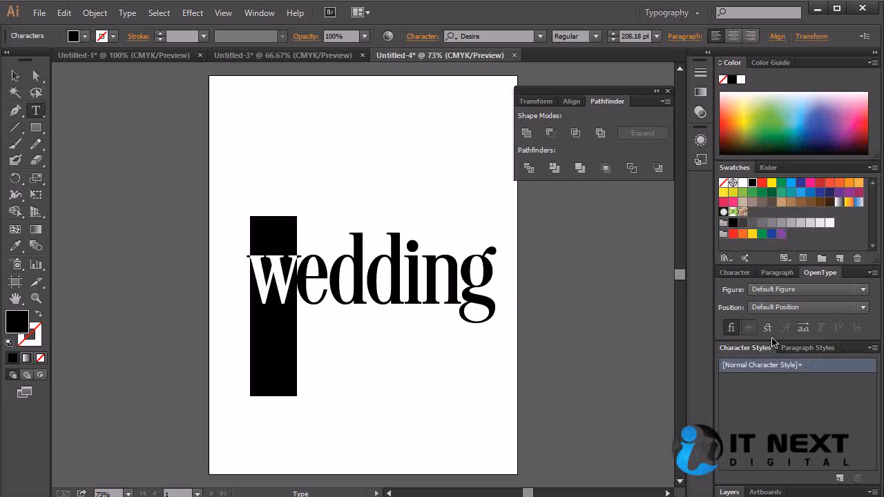
click(732, 272)
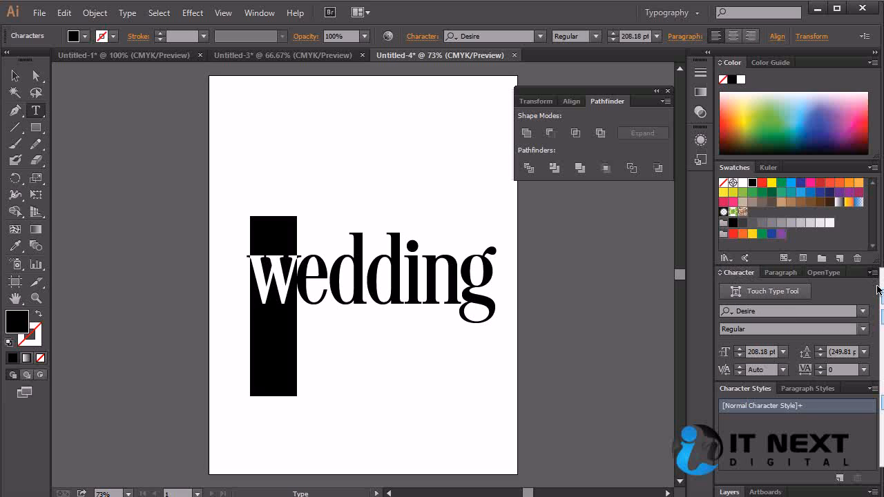
key(ctrl+shift+k)
click(390, 299)
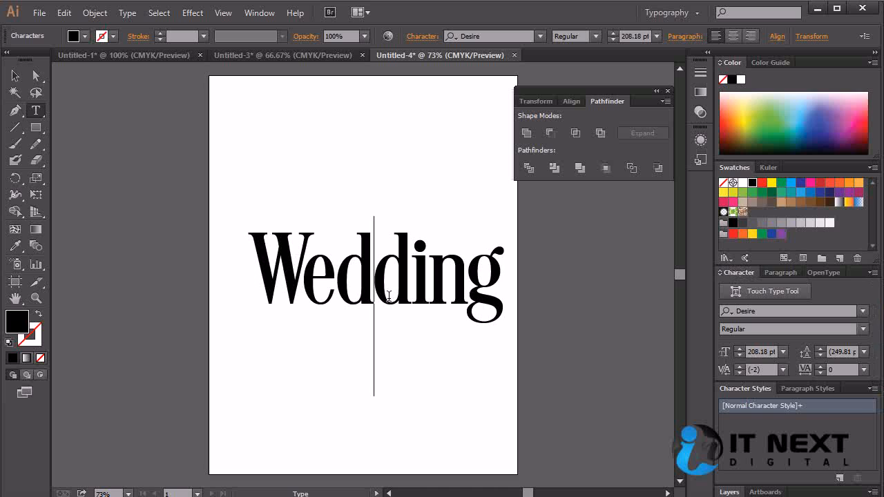
key(Escape)
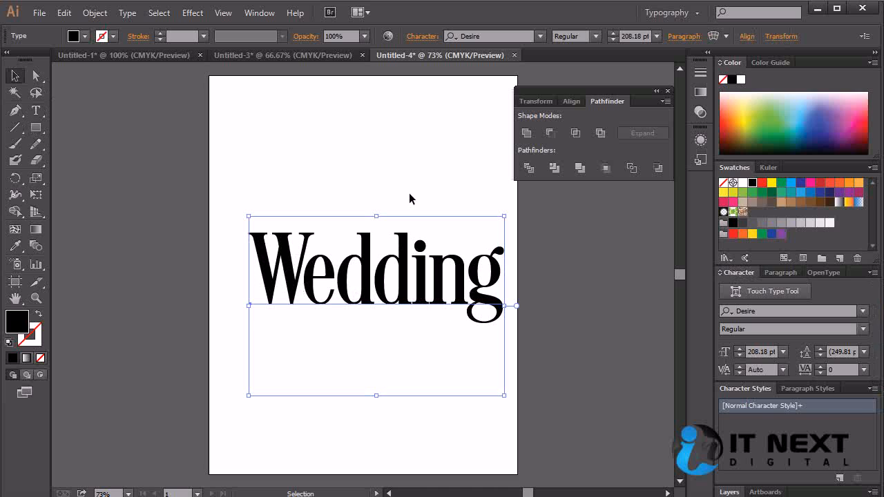
Bring up the Desire glyphs and replace the lowercase initial w with its looped swash alternate.
click(409, 165)
click(424, 283)
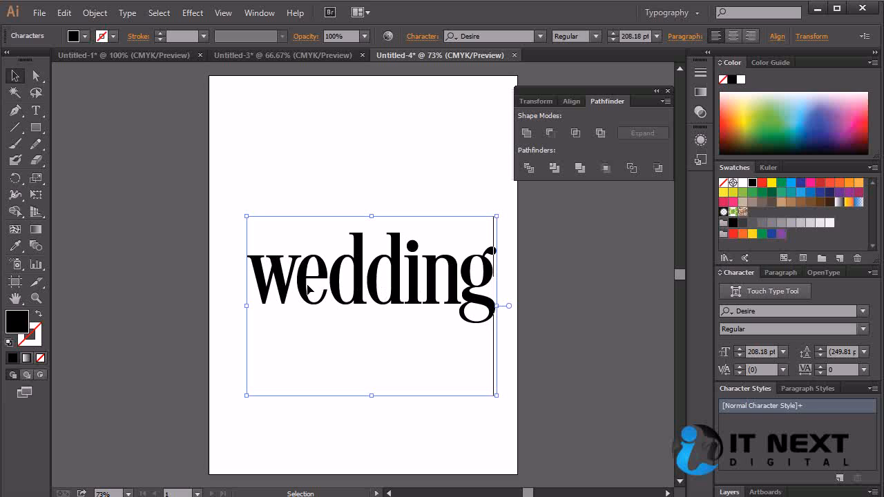
key(t)
drag(295, 290, 242, 290)
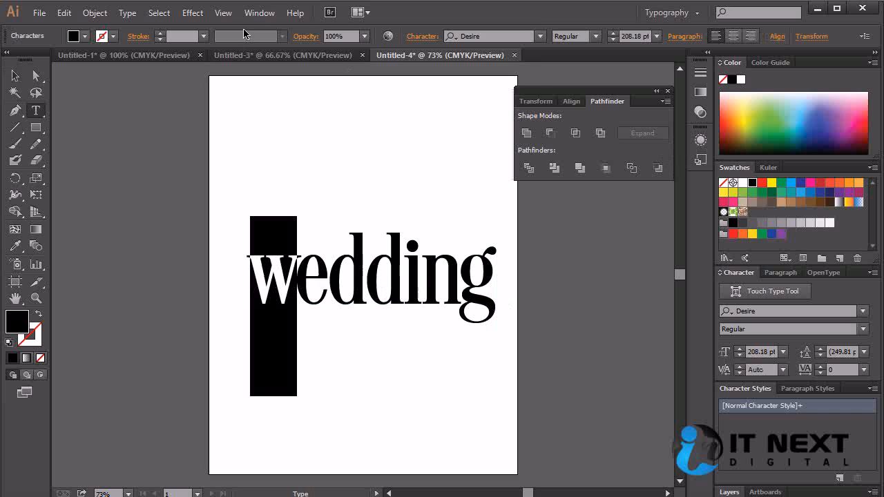
click(256, 12)
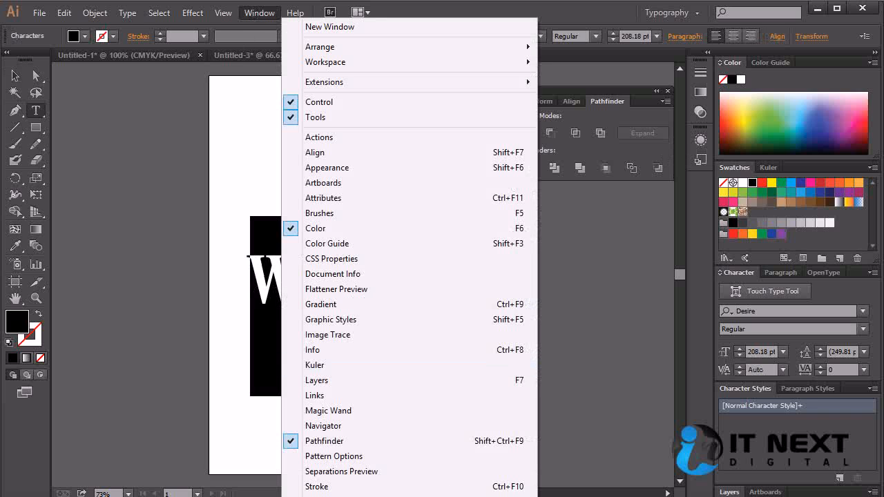
click(580, 496)
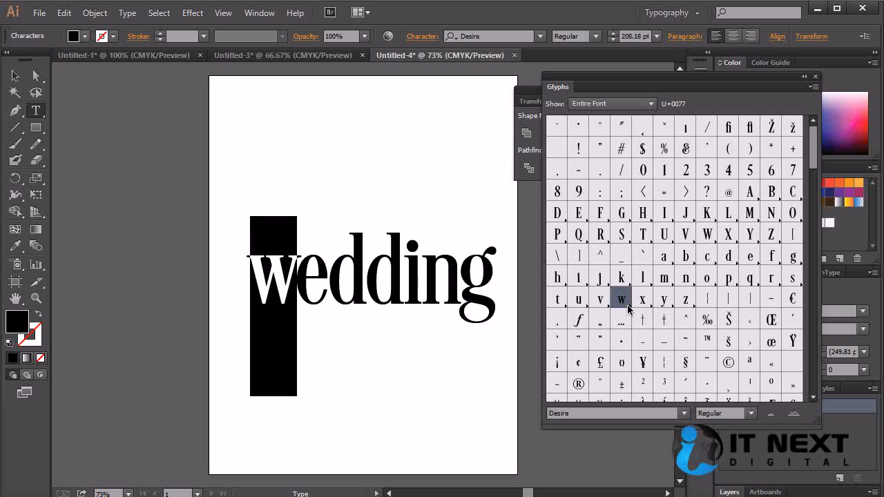
click(626, 308)
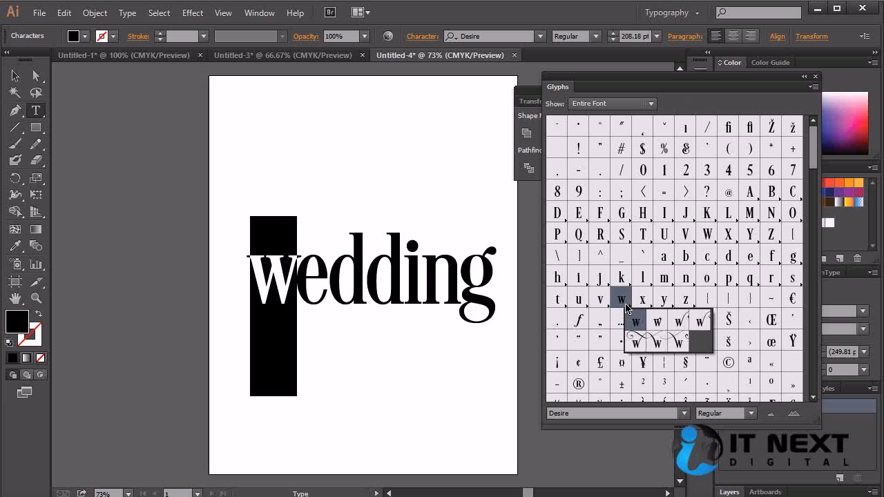
click(626, 308)
click(683, 325)
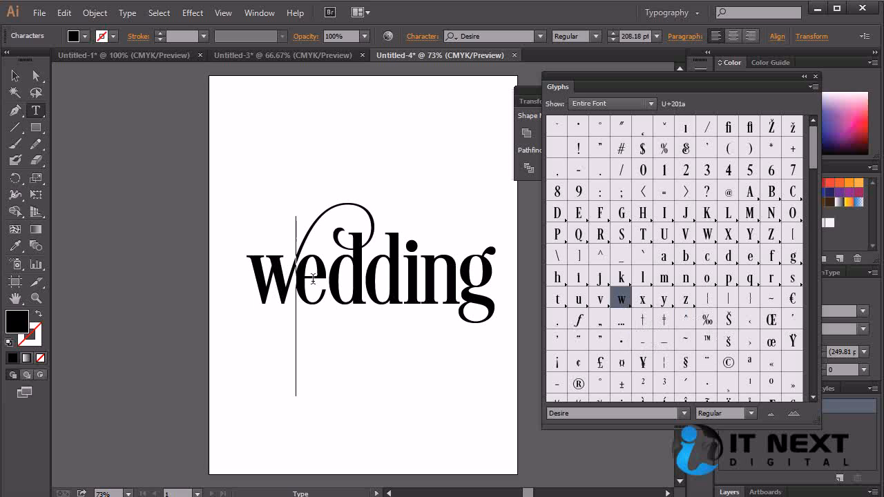
Replace the initial w with the wide double-curl swash variant, Stylistic Alternates #4.
drag(297, 278, 261, 276)
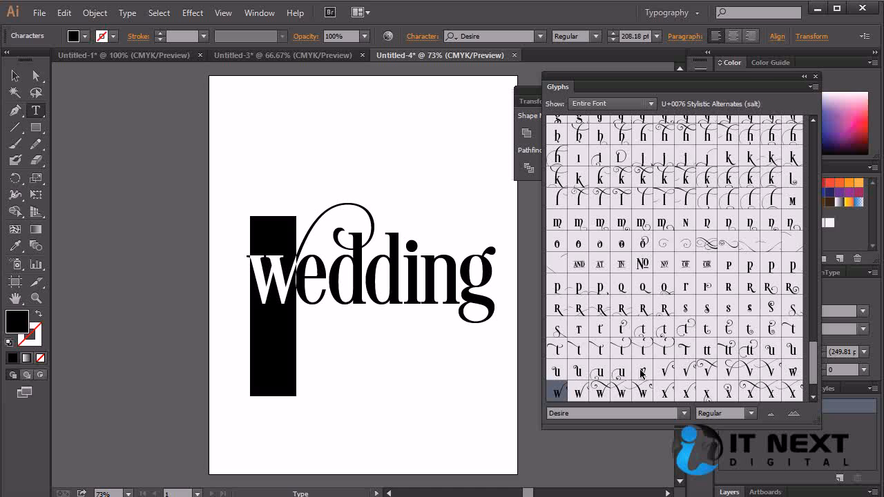
double_click(582, 397)
double_click(599, 392)
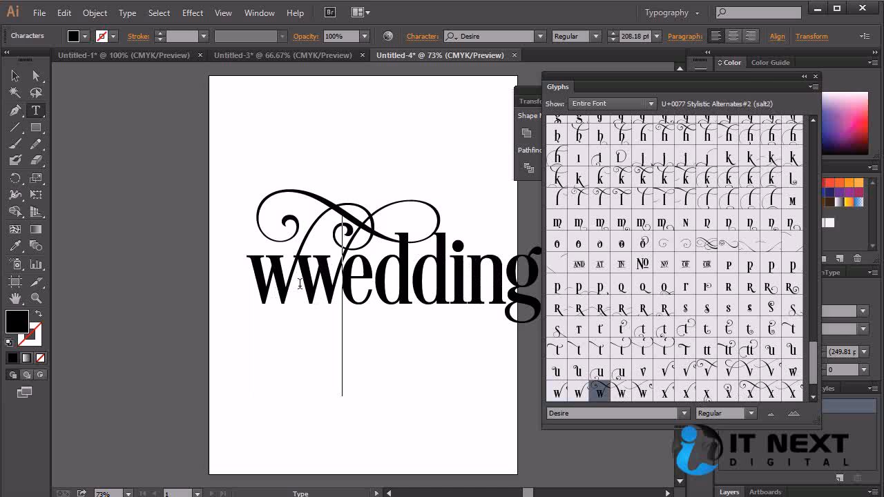
key(BackSpace)
drag(300, 278, 262, 283)
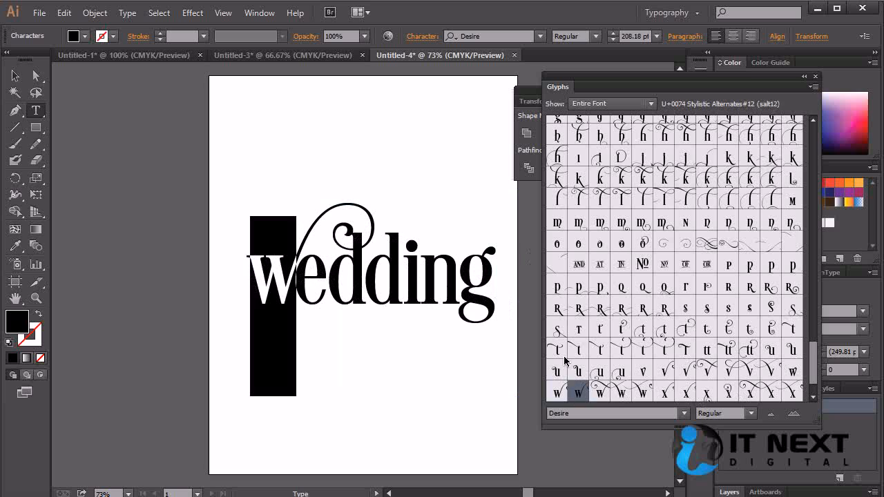
double_click(601, 392)
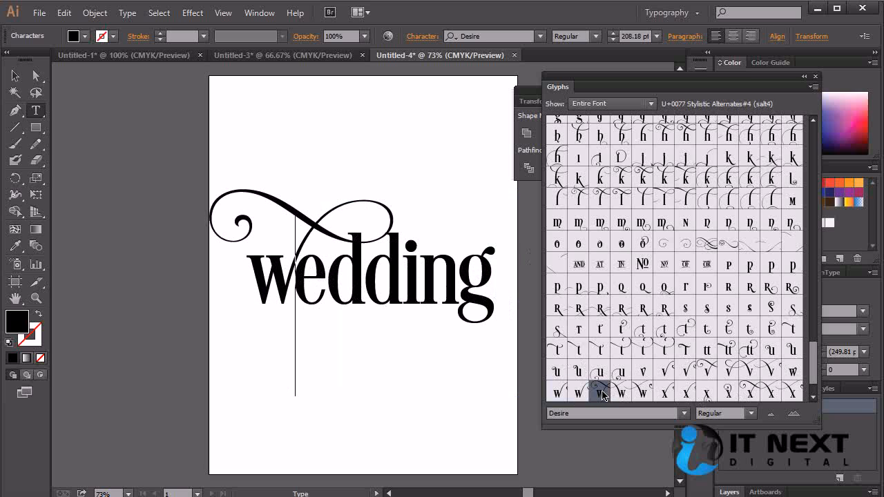
Replace the final g with a long-tailed swash glyph from Alternates For Current Selection and shift the word slightly down.
drag(462, 285, 478, 289)
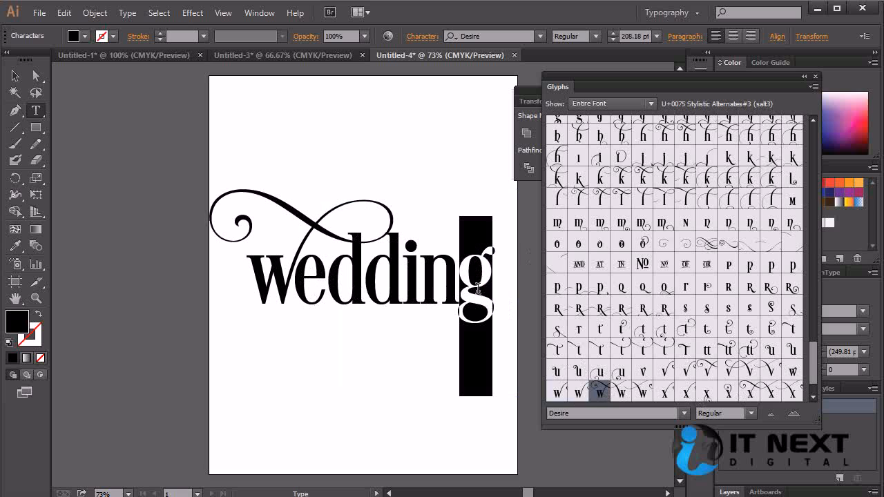
click(600, 104)
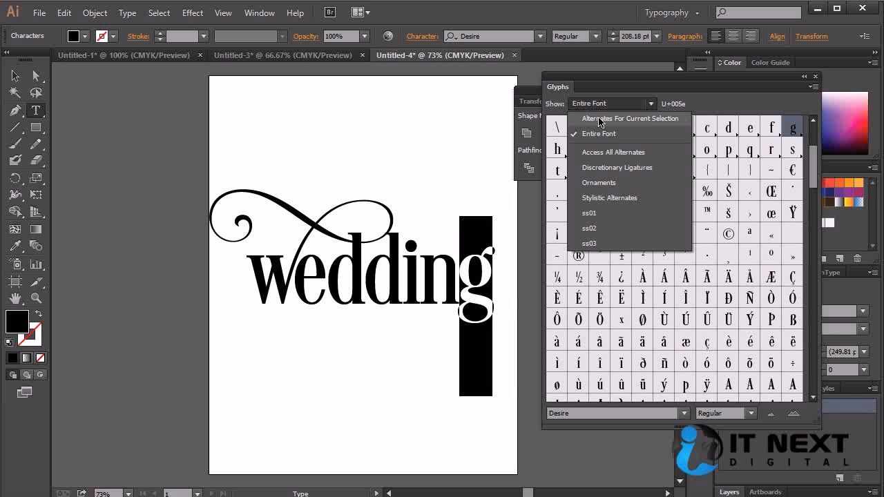
click(641, 120)
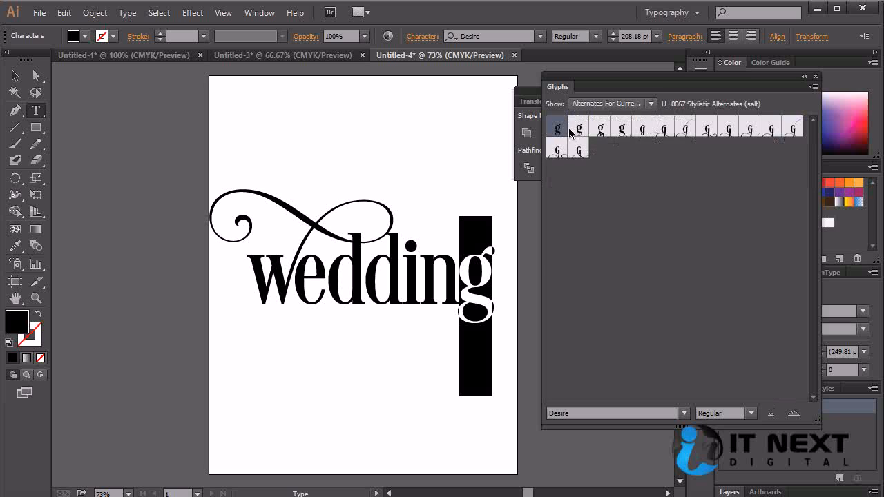
double_click(728, 130)
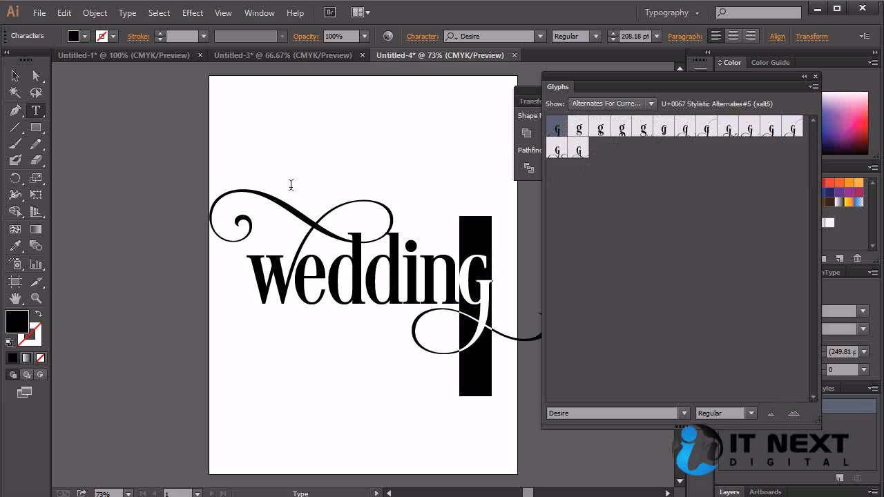
click(15, 76)
drag(429, 293, 449, 316)
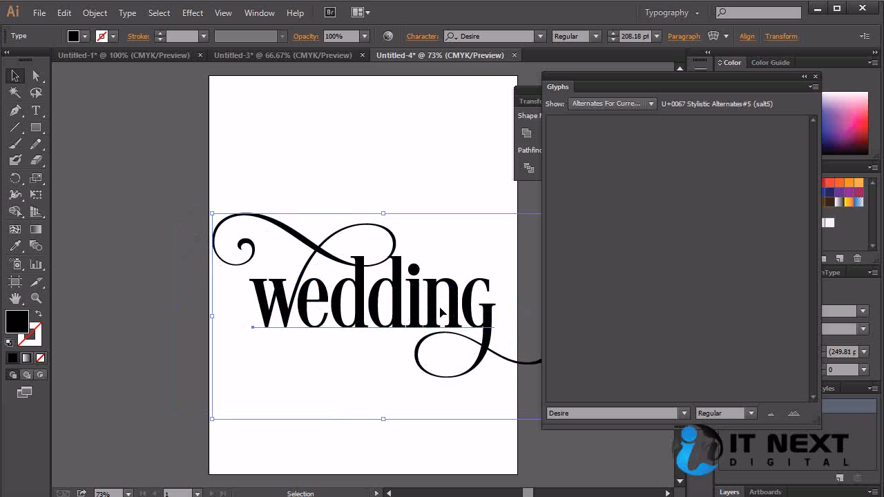
Undo the word's move and the glyph substitutions on w and g, and close the Glyphs panel.
key(ctrl+z)
key(ctrl+z)
key(ctrl+z)
key(ctrl+z)
key(ctrl+z)
key(ctrl+z)
key(Escape)
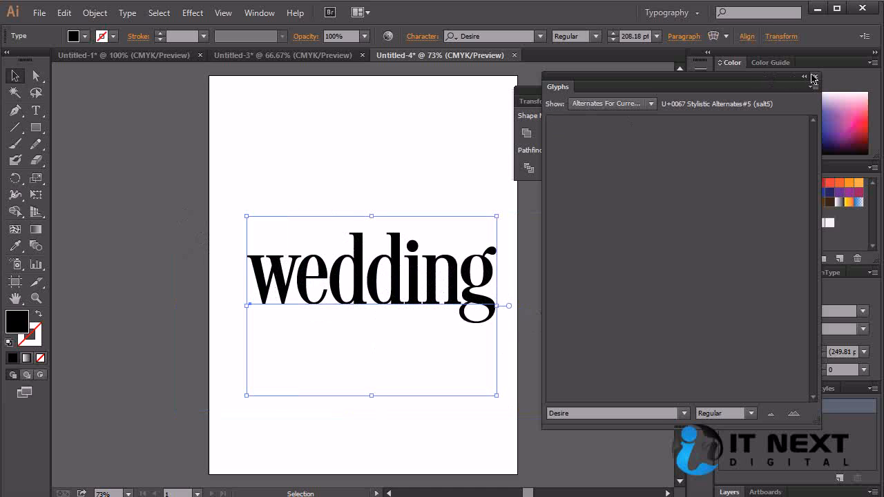
click(813, 78)
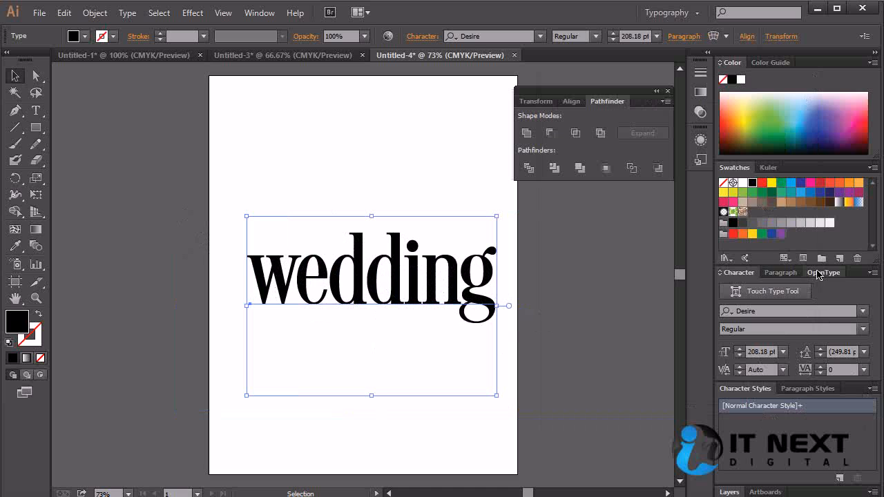
Apply the OpenType Stylistic Alternates feature to the initial w and to the final g.
click(816, 274)
double_click(286, 284)
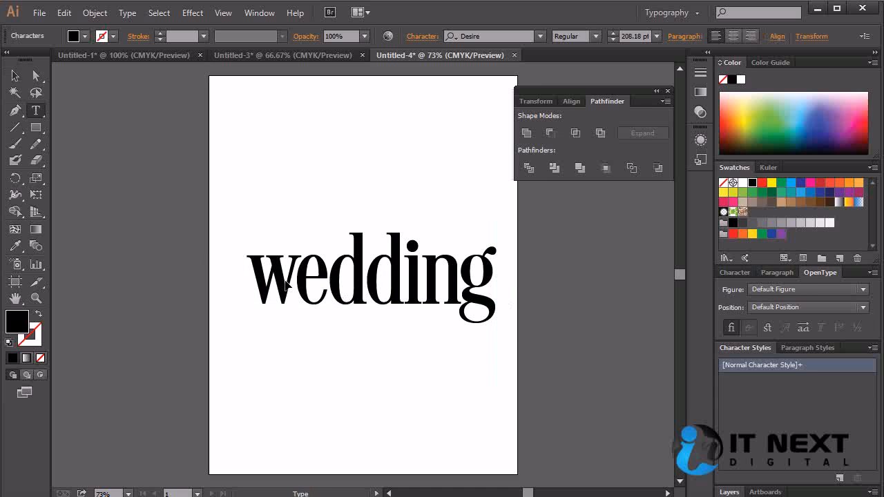
double_click(287, 283)
click(290, 283)
drag(290, 284, 264, 291)
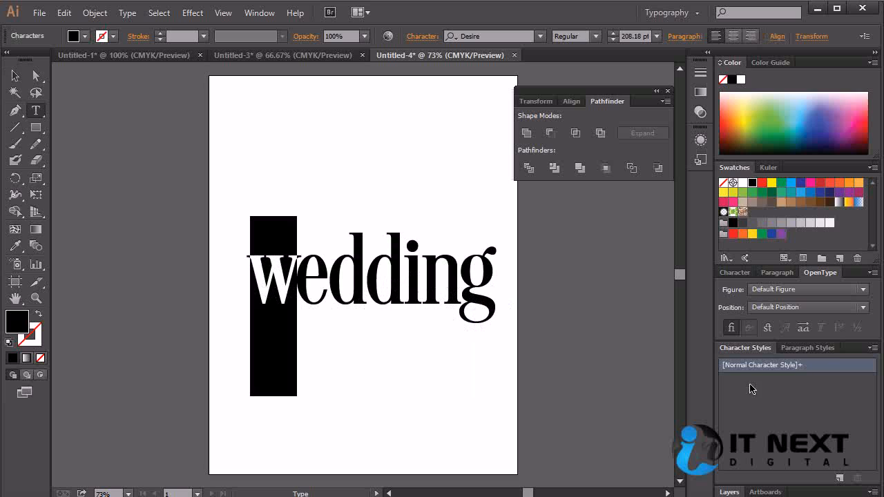
click(803, 332)
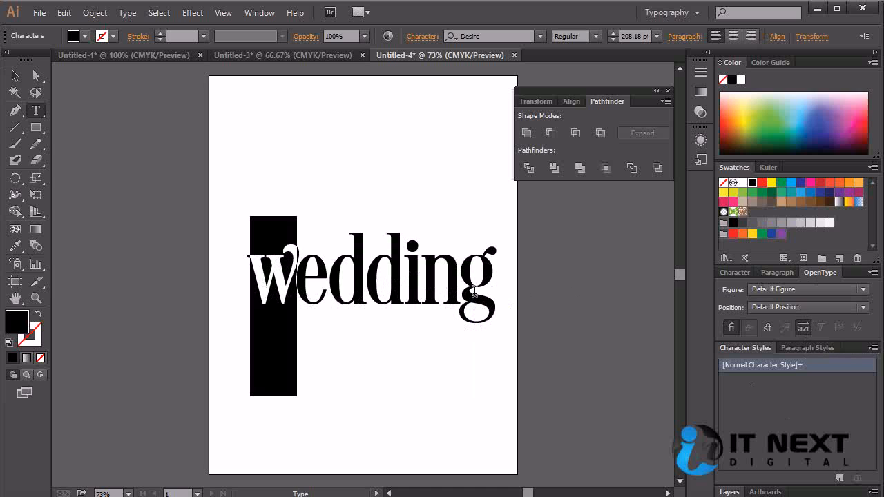
drag(462, 292, 503, 293)
click(803, 329)
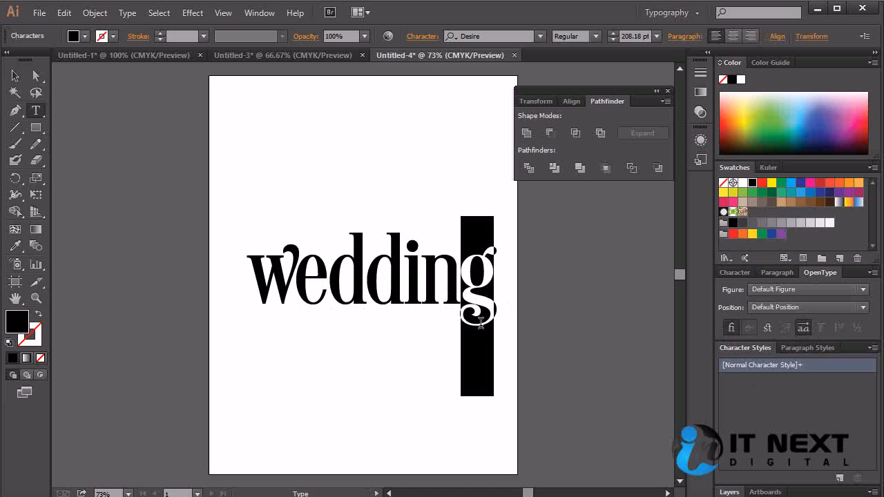
Apply the OpenType Stylistic Alternates feature to the middle letters "eddin" of the word.
click(445, 324)
drag(457, 286, 298, 285)
click(803, 329)
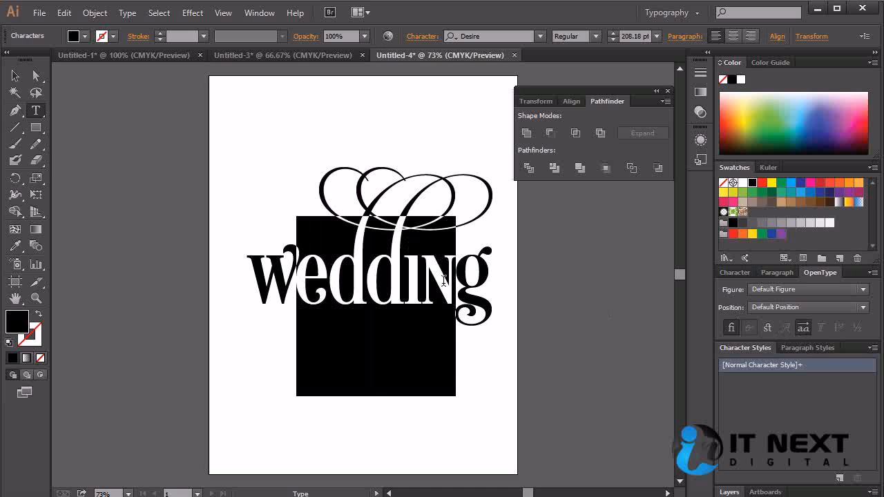
Select the two d's and open the Glyphs panel, docking it with the collapsed panels.
click(449, 310)
drag(405, 286, 332, 286)
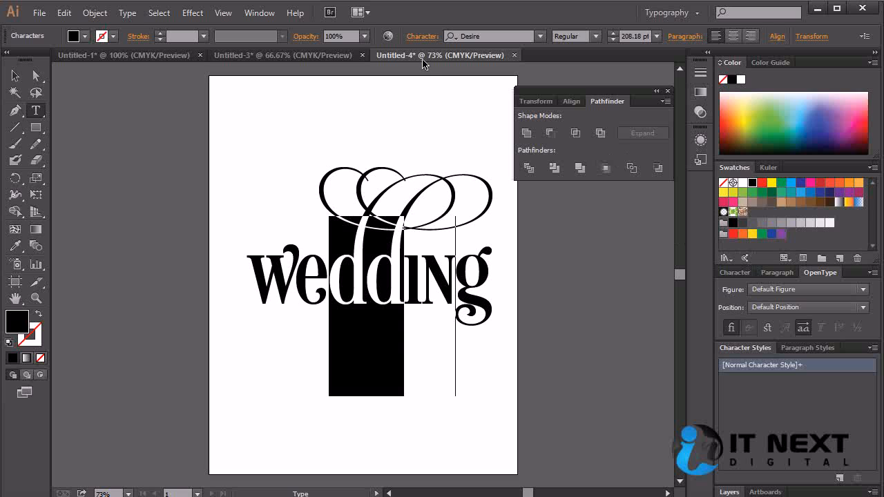
click(264, 17)
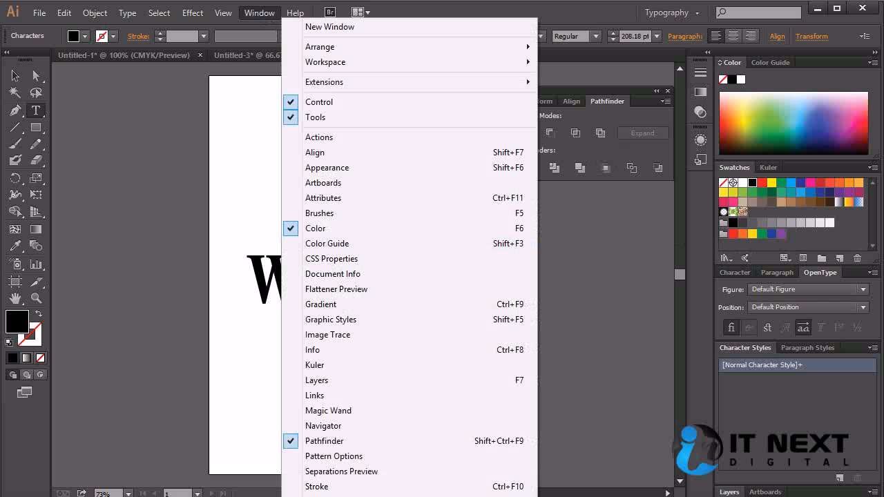
click(587, 496)
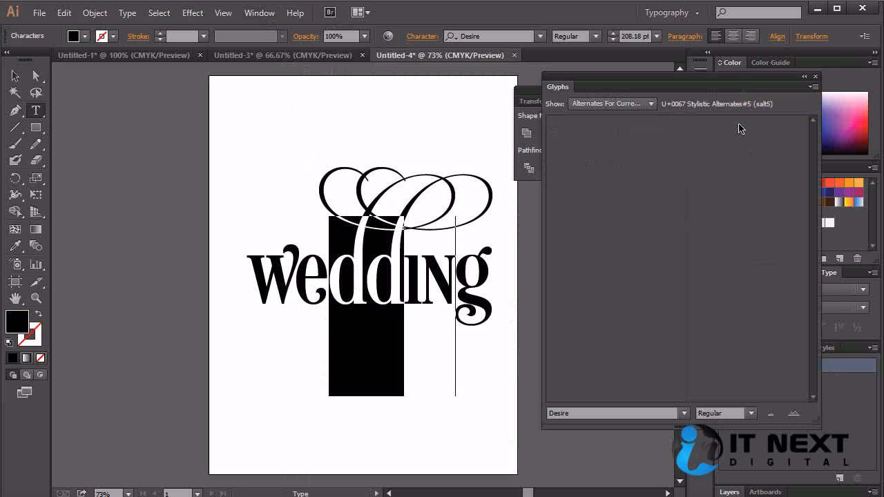
drag(736, 79, 689, 227)
drag(513, 232, 700, 188)
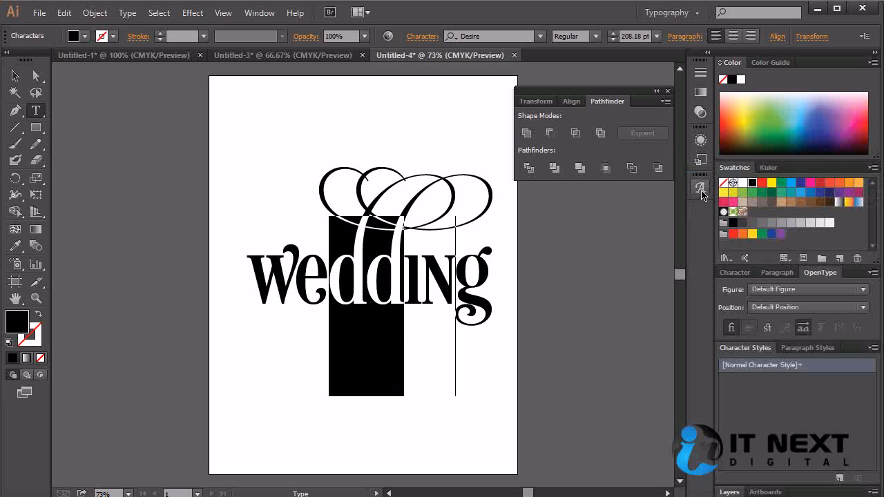
click(701, 190)
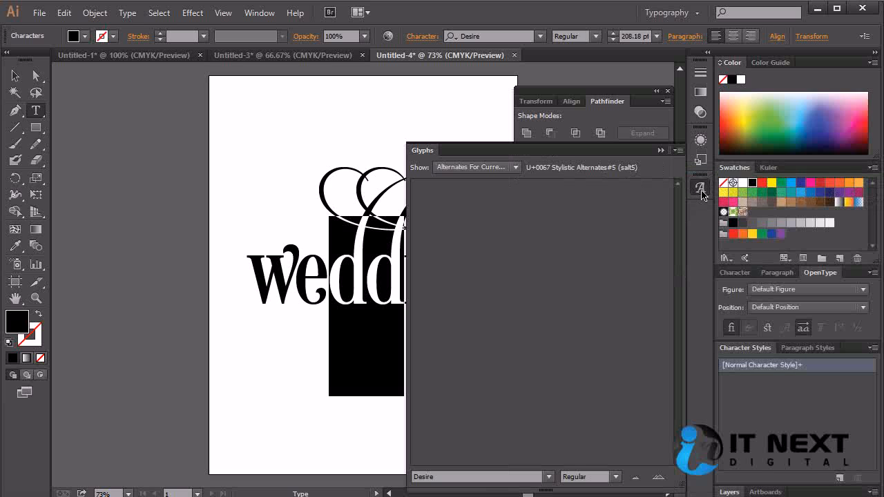
Try different swash alternates from Alternates For Current Selection on the first d and the second d.
click(359, 280)
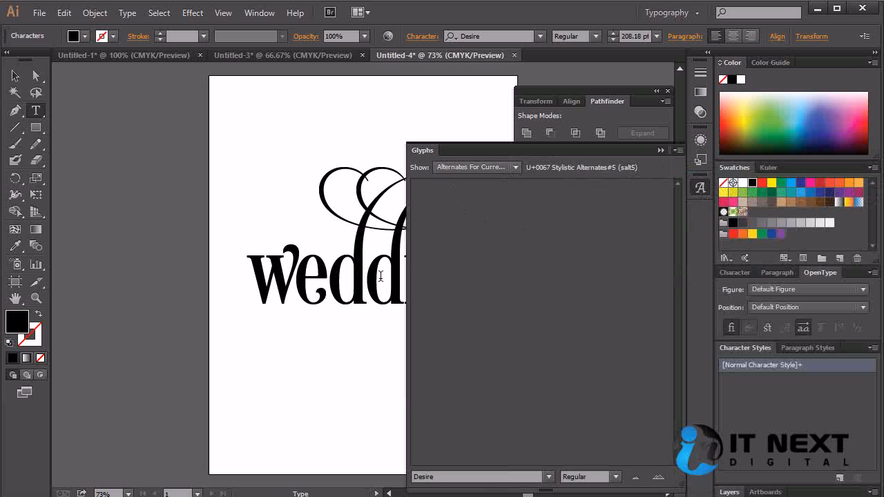
drag(330, 279, 376, 281)
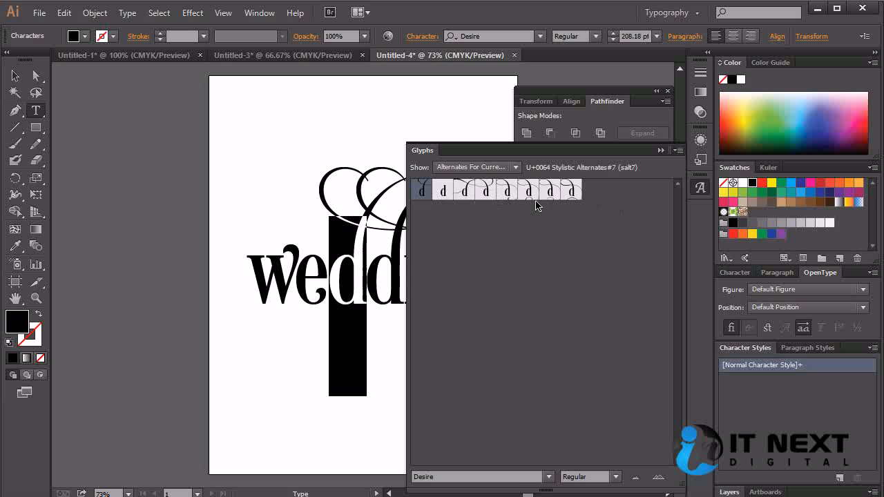
double_click(486, 196)
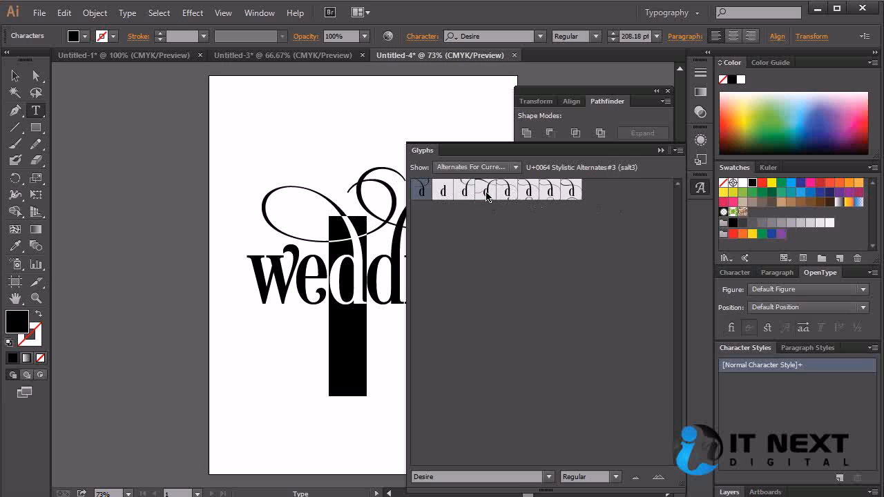
double_click(469, 198)
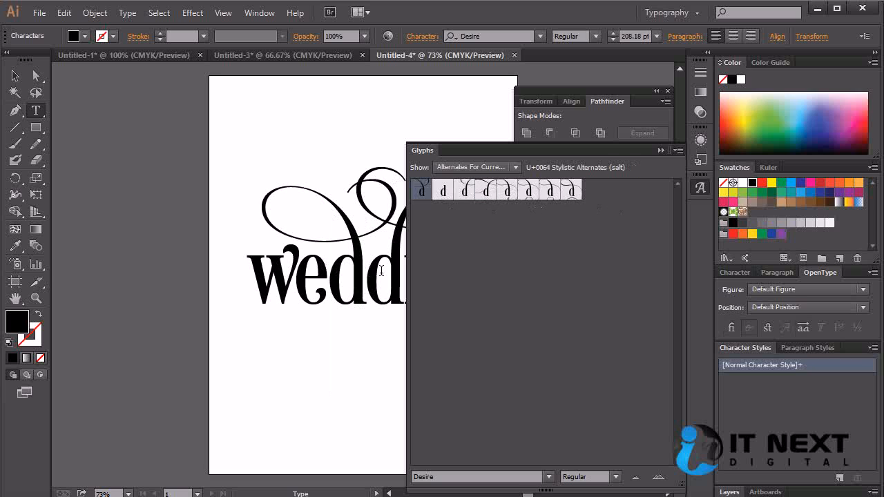
double_click(466, 196)
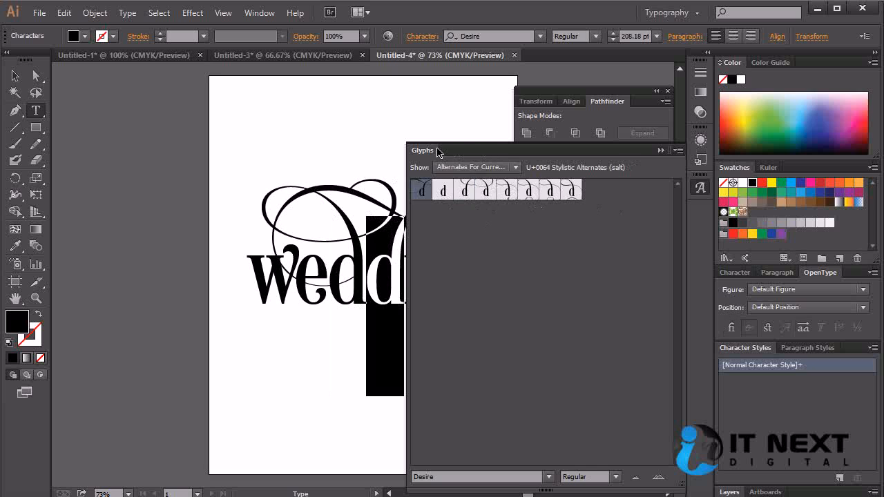
Float the Glyphs panel clear of the word and give the first d the default U+0064 entry from its alternates.
drag(423, 152, 560, 165)
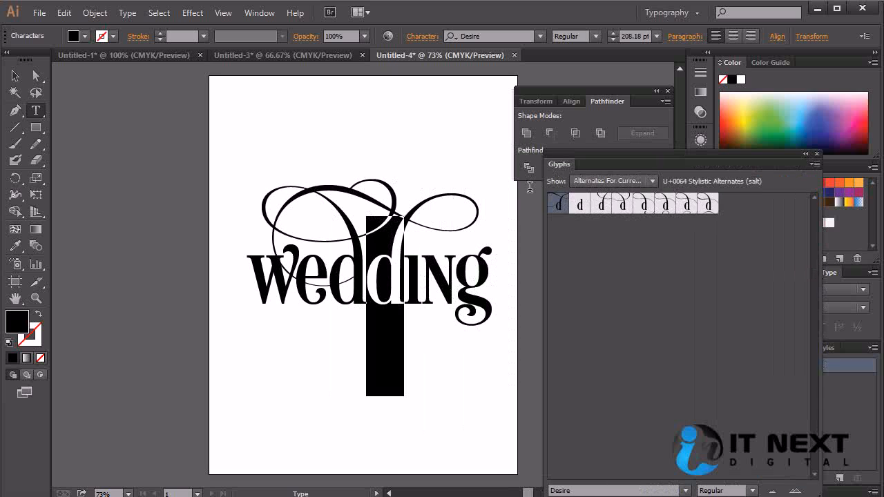
click(404, 275)
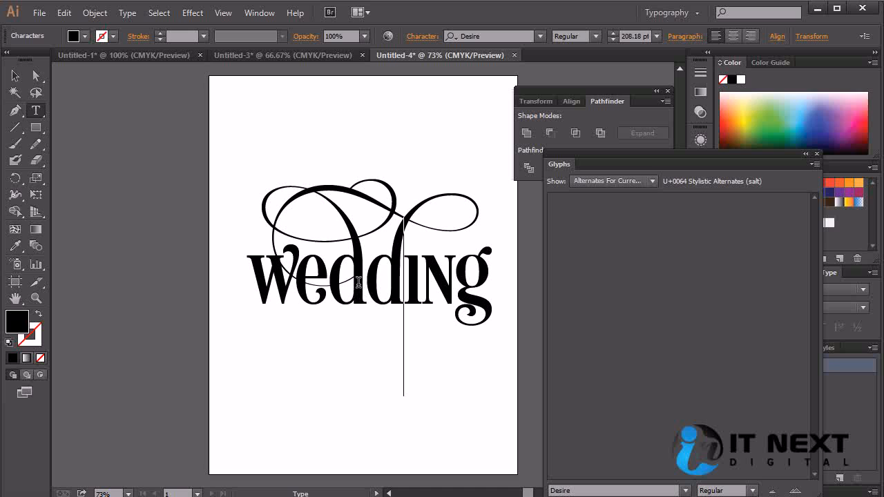
drag(358, 282, 348, 283)
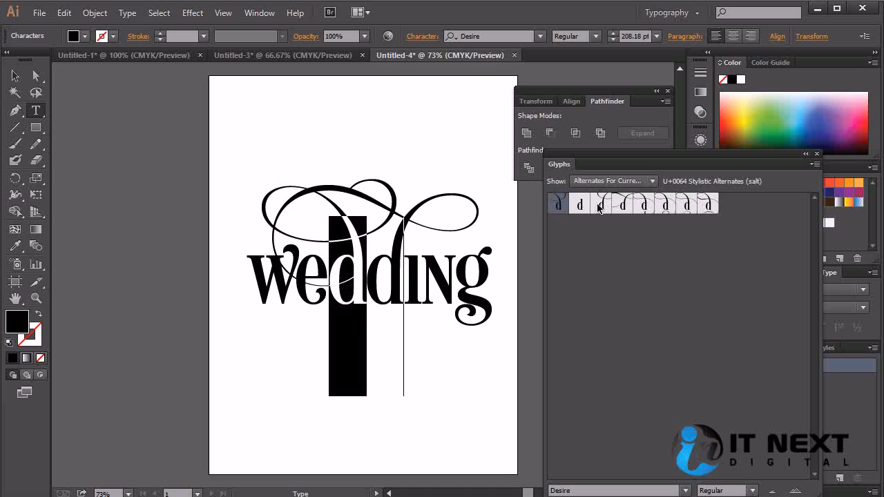
double_click(584, 207)
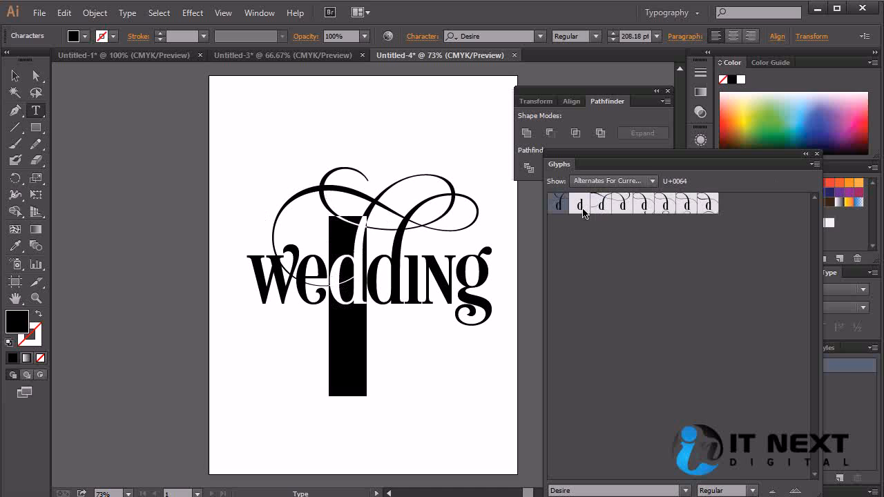
Try the last swash alternate on the second d, replace it with the plain d glyph, and deselect the word.
drag(399, 278, 376, 279)
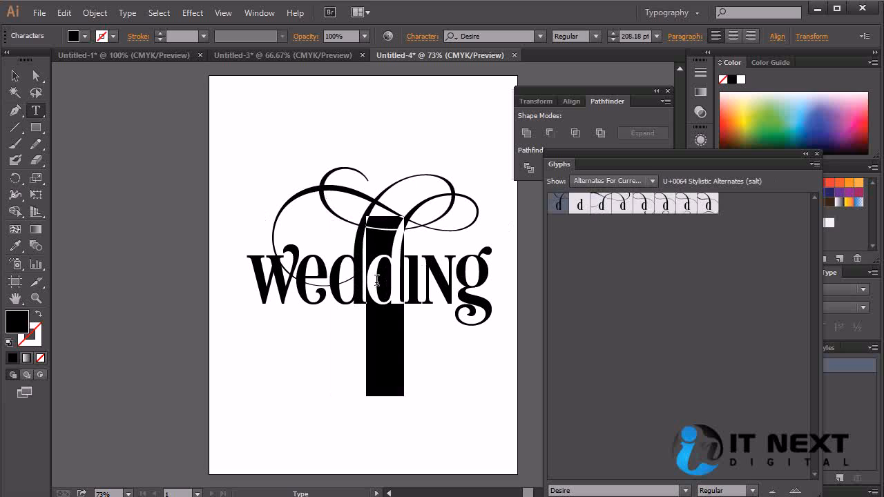
double_click(709, 205)
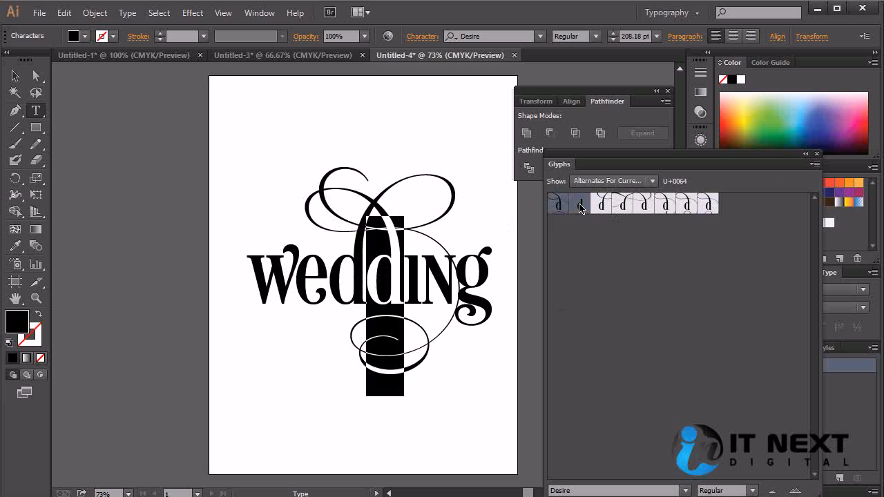
double_click(578, 206)
click(11, 80)
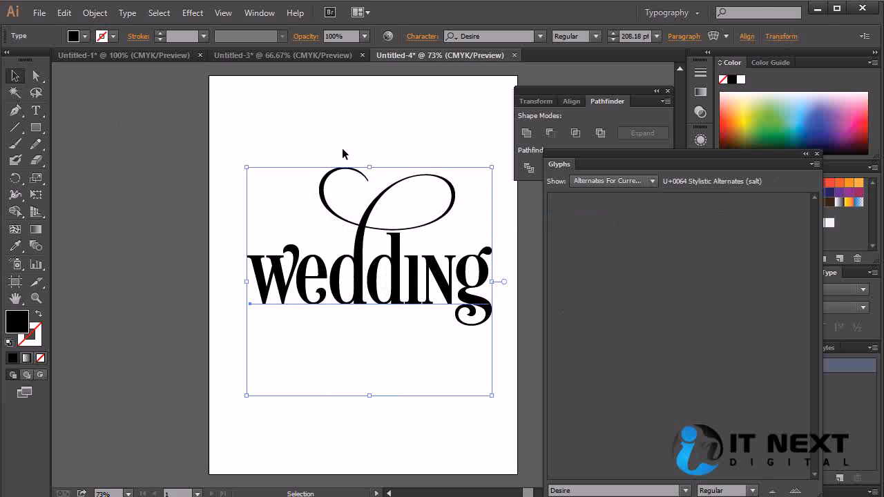
click(424, 442)
Close the Glyphs panel and delete the word "wedding" from the artboard.
click(446, 325)
click(815, 154)
key(Delete)
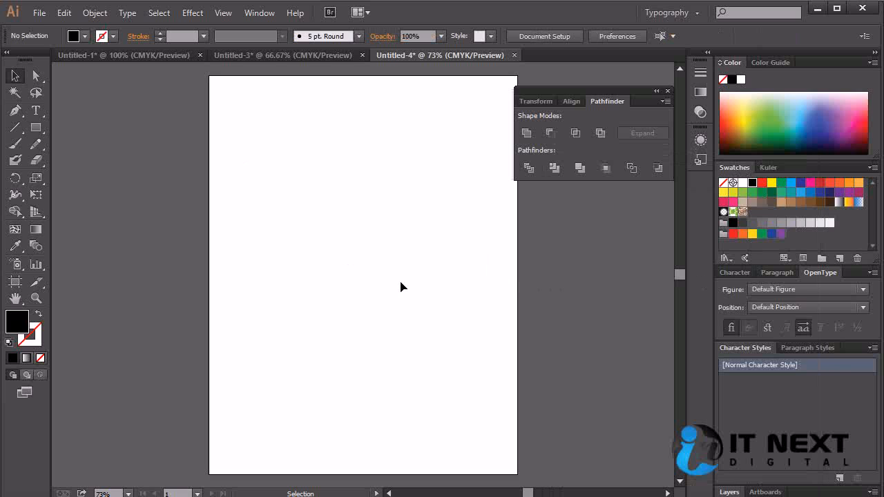
Add the text "typeface" on the empty artboard in the Desire font at 100 pt.
key(t)
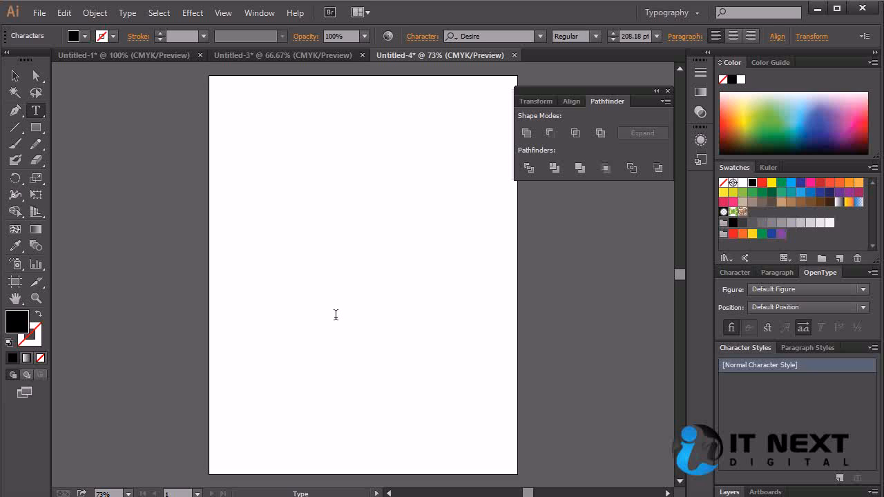
double_click(631, 35)
text(100)
key(Return)
text(TY)
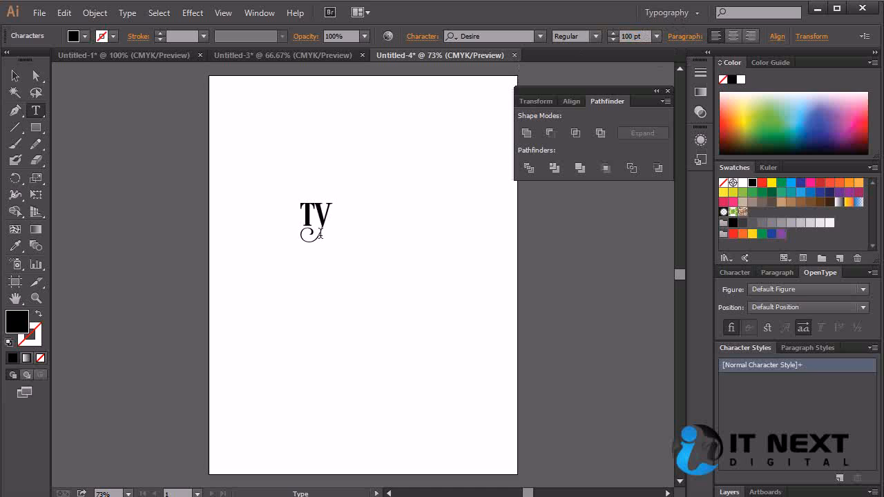
text(Peface)
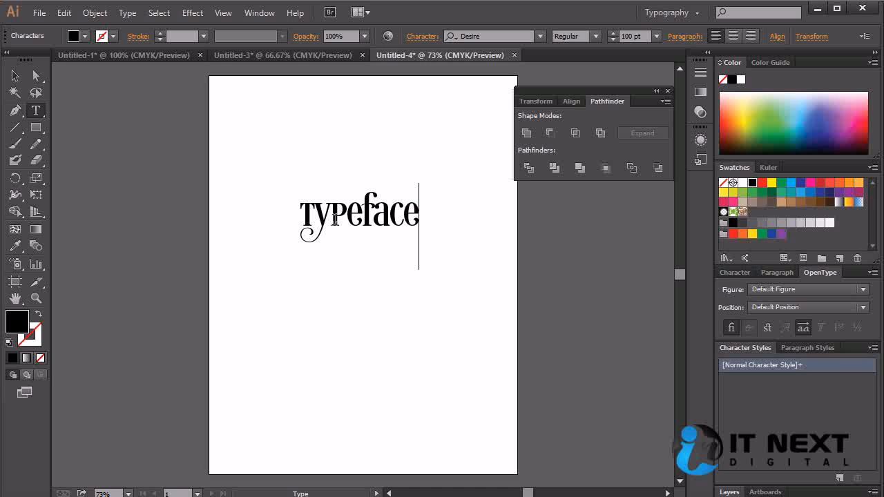
Turn off the OpenType Stylistic Alternates feature for the whole word "typeface".
key(ctrl+a)
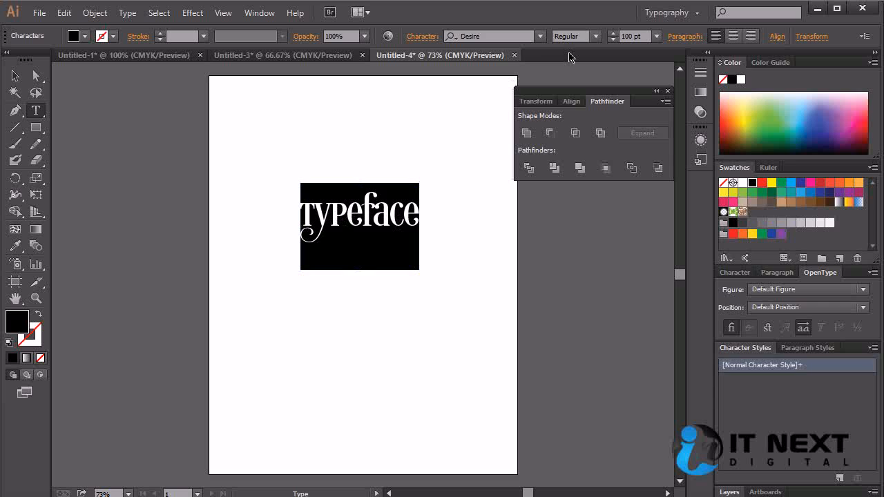
click(540, 37)
click(540, 37)
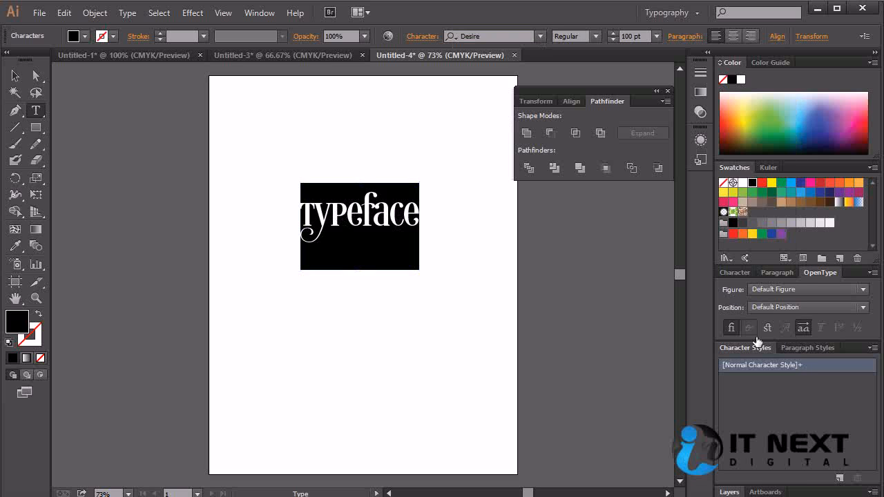
click(802, 327)
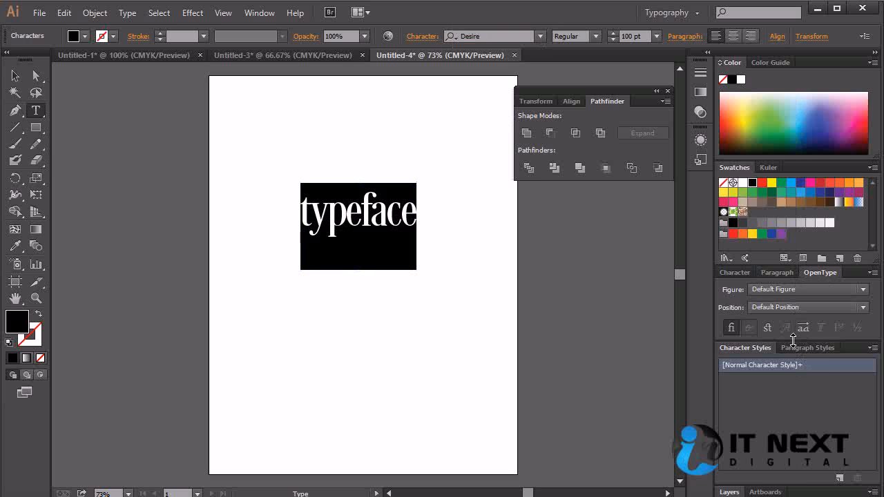
Change the word's font to Ainslie and move the word to the horizontal middle of the artboard.
click(540, 36)
drag(785, 180, 794, 45)
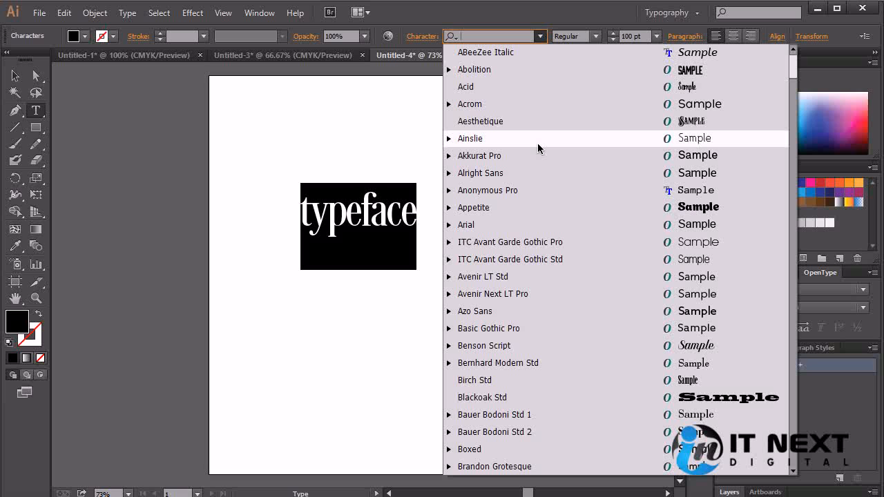
click(485, 145)
key(Escape)
drag(442, 203, 395, 217)
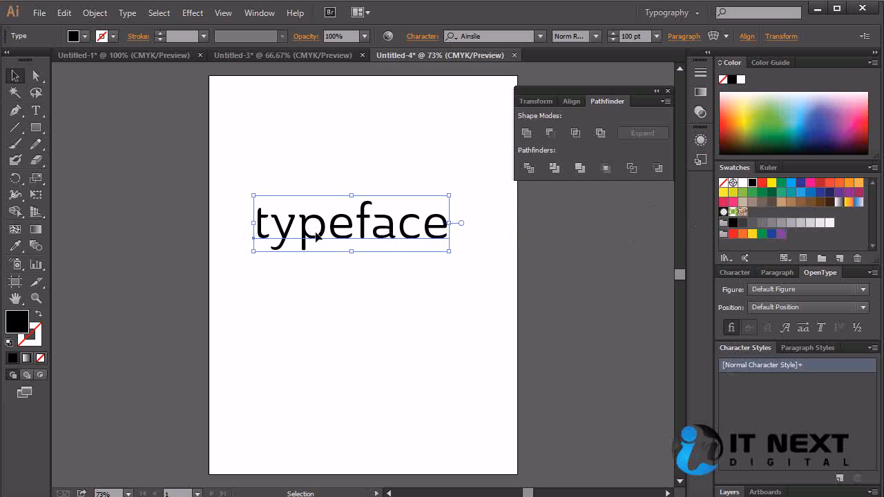
Toggle Stylistic Alternates on and off repeatedly for "typeface" to compare its letterforms, leaving the feature off.
click(802, 329)
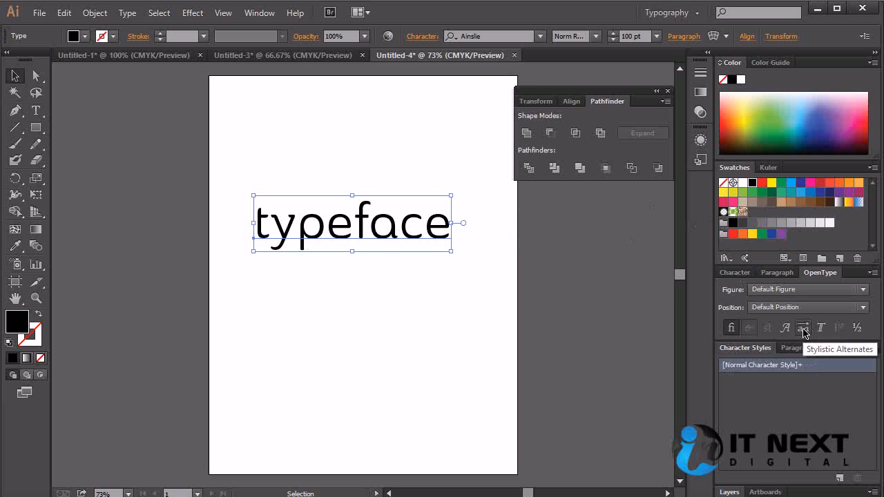
click(802, 329)
click(802, 328)
click(802, 328)
click(802, 328)
click(803, 331)
click(803, 330)
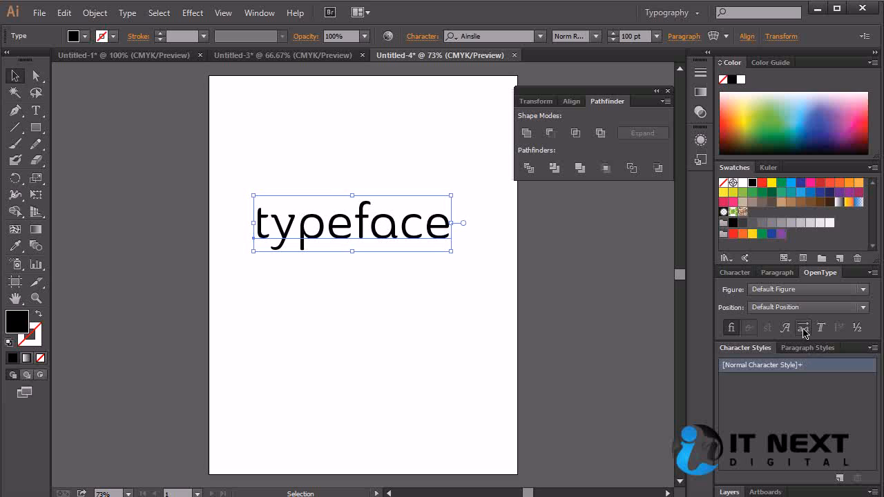
click(803, 330)
click(803, 331)
click(803, 330)
click(802, 331)
click(803, 331)
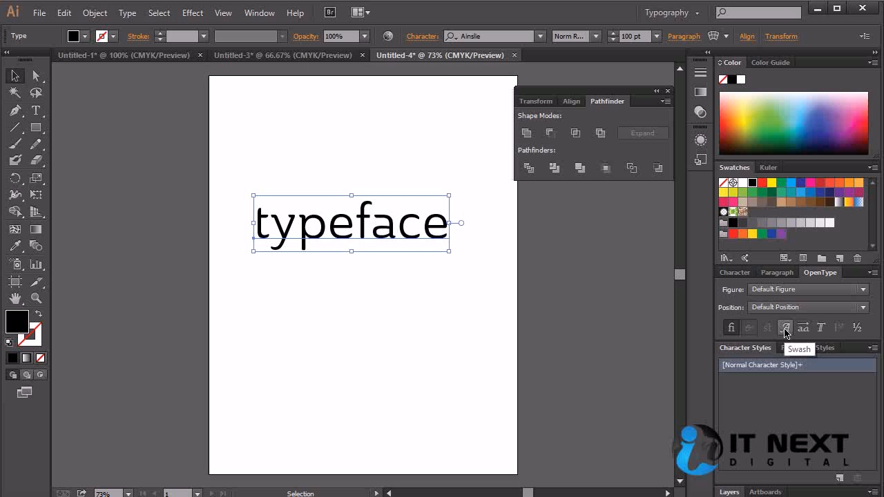
Toggle the OpenType Swash feature on and off repeatedly for "typeface" to compare its letterforms, leaving it off.
click(784, 329)
click(784, 329)
click(784, 329)
click(785, 329)
click(785, 329)
click(785, 329)
click(784, 328)
click(784, 329)
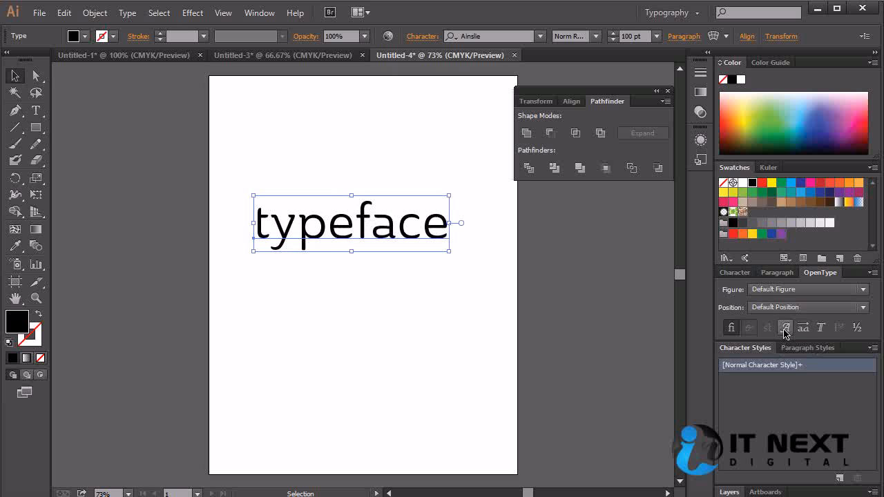
click(784, 329)
click(784, 329)
click(784, 329)
click(785, 332)
Replace the initial t of "typeface" with the first capital T from Alternates For Current Selection in the Glyphs panel.
double_click(267, 227)
double_click(265, 227)
drag(274, 230, 252, 228)
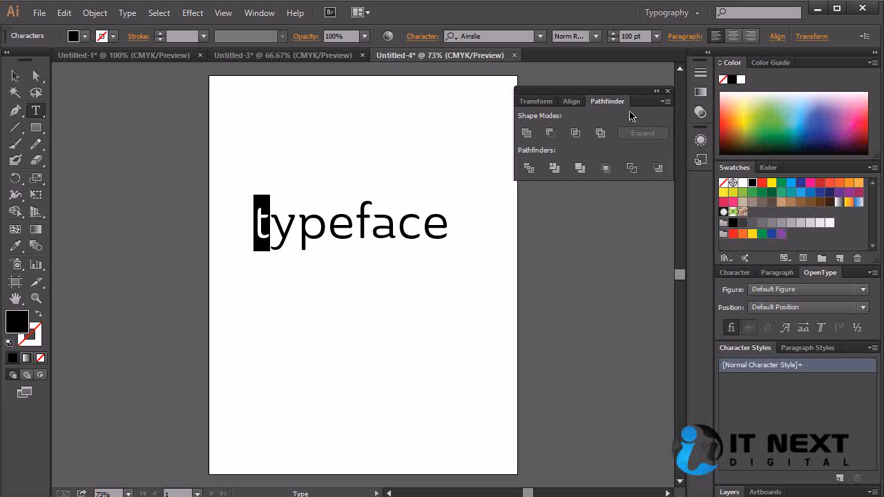
click(259, 12)
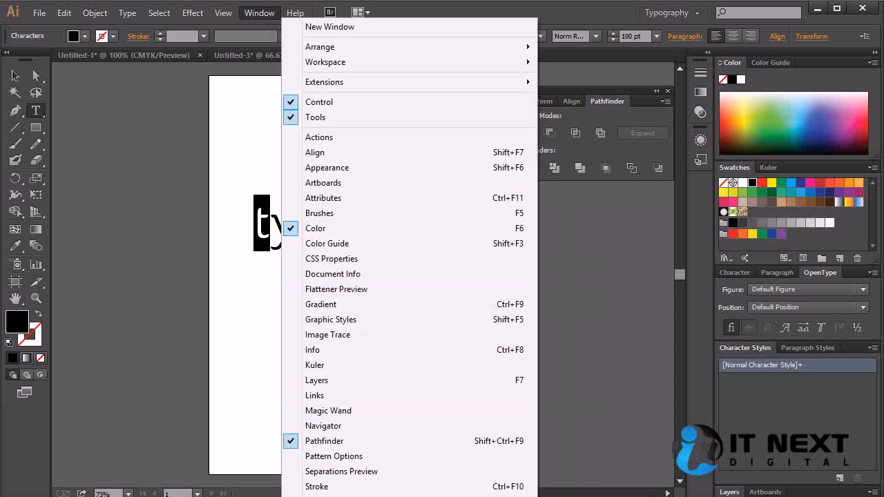
click(580, 496)
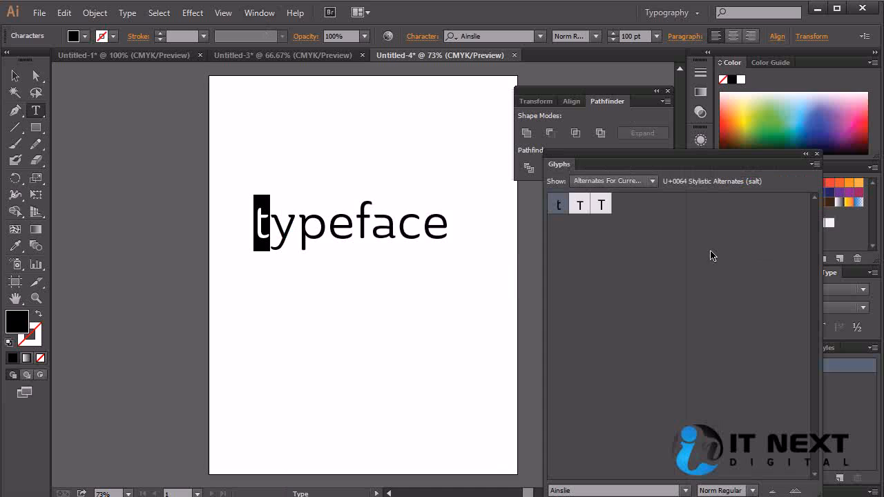
double_click(580, 204)
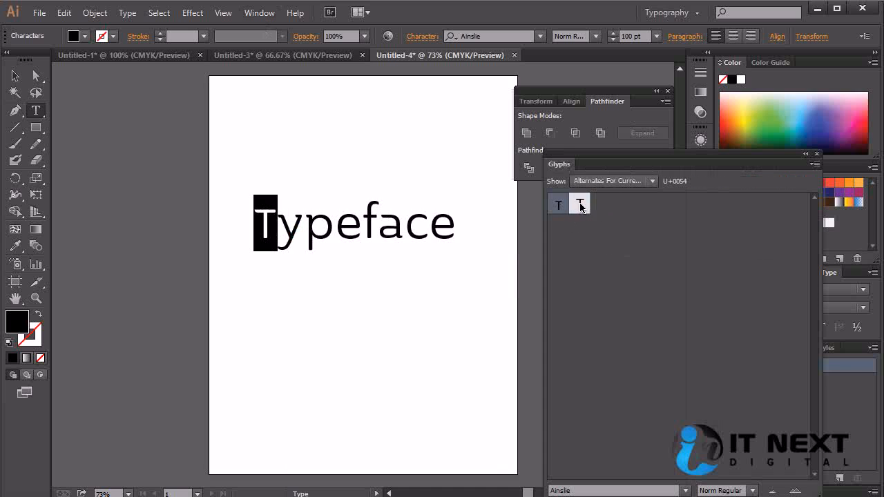
Apply the full-height capital T to the initial letter, and replace the y with the small-capital Y from the Entire Font glyphs.
double_click(558, 206)
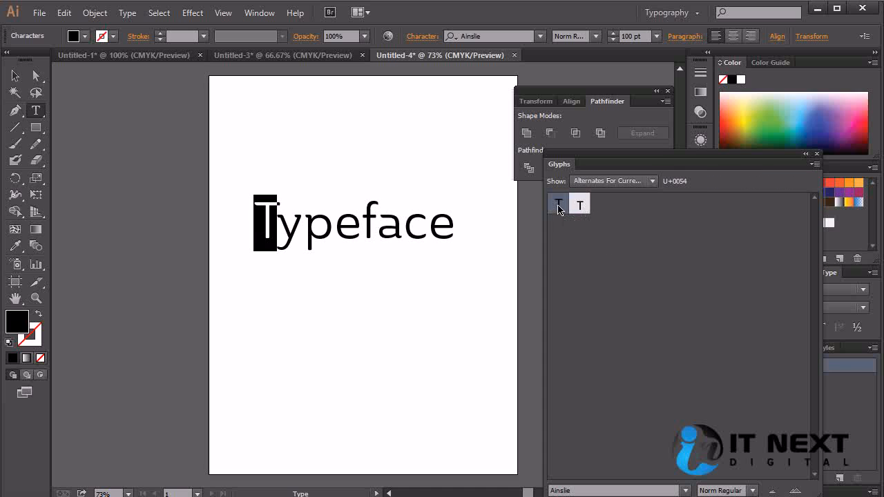
drag(276, 221, 304, 224)
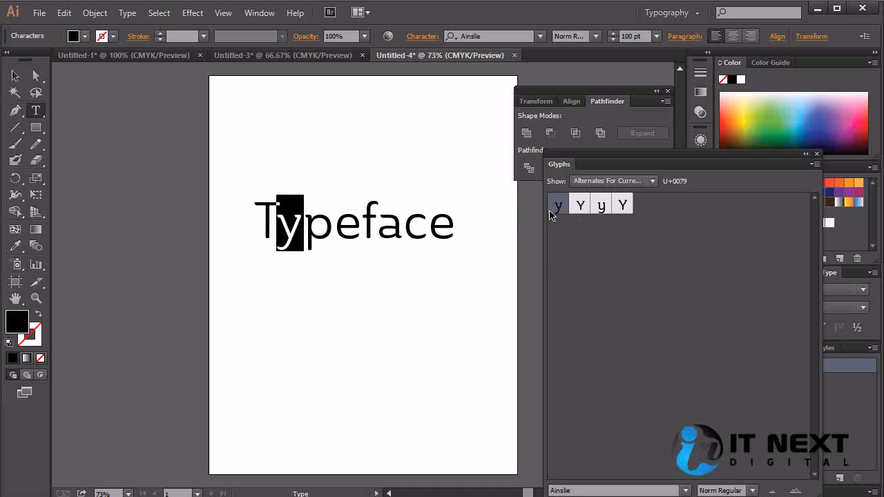
click(629, 184)
click(628, 211)
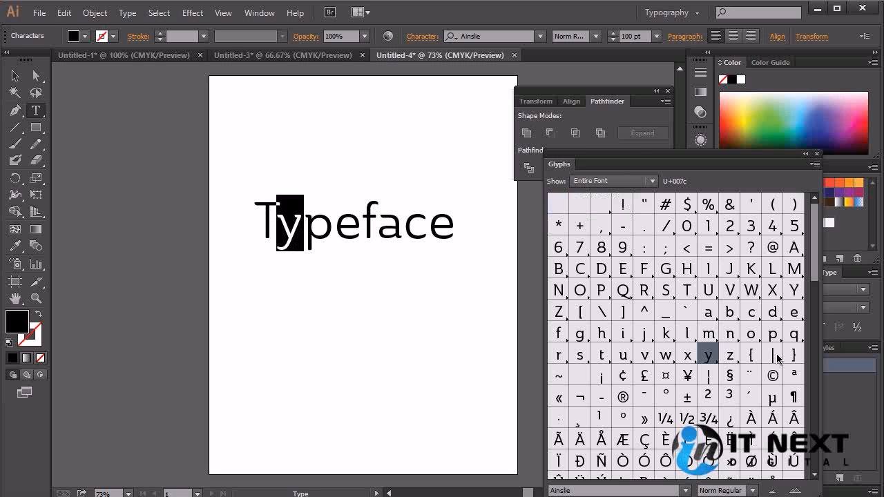
click(709, 360)
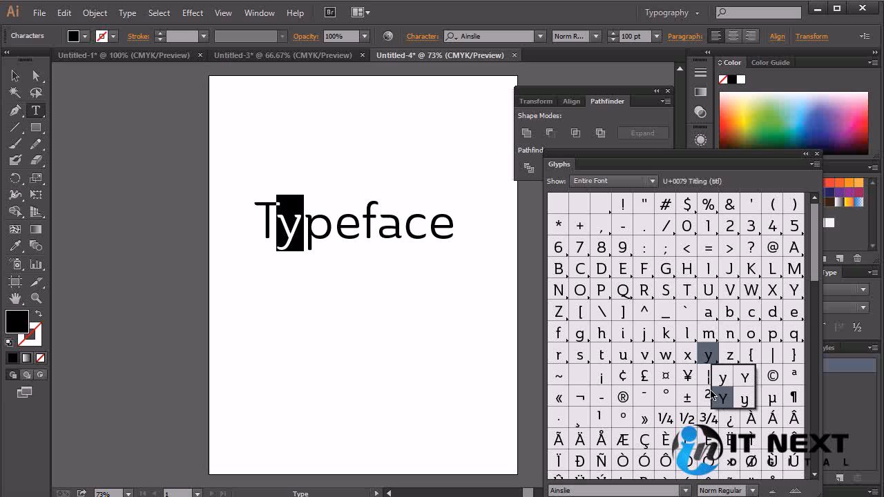
click(744, 381)
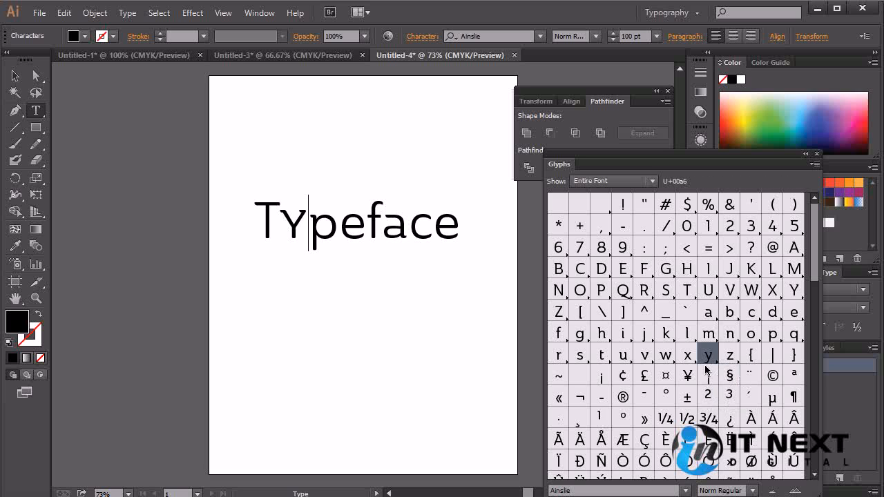
Replace the small-capital Y with the full-height capital Y from Alternates For Current Selection, and finish editing the text.
drag(304, 228, 290, 229)
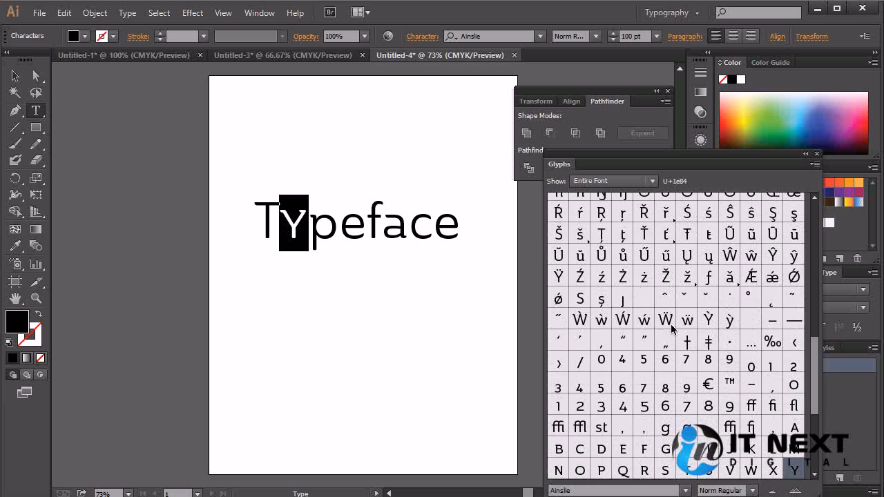
scroll(675, 292, down, 5)
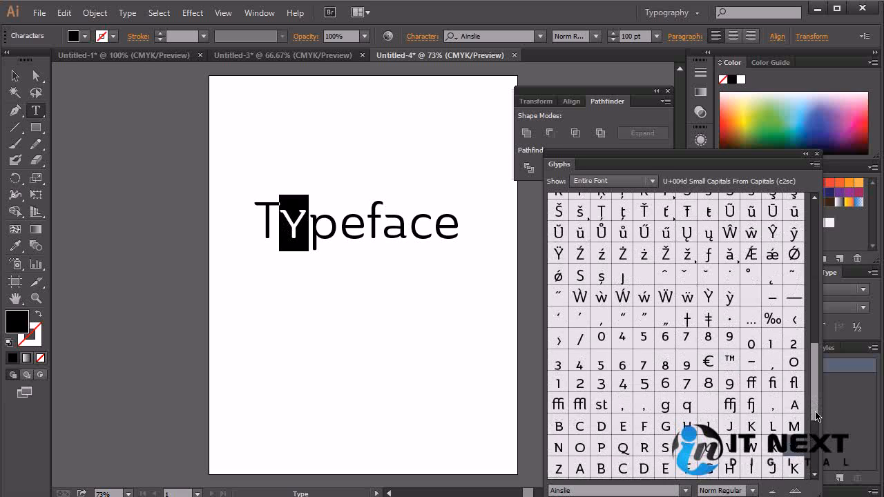
click(608, 181)
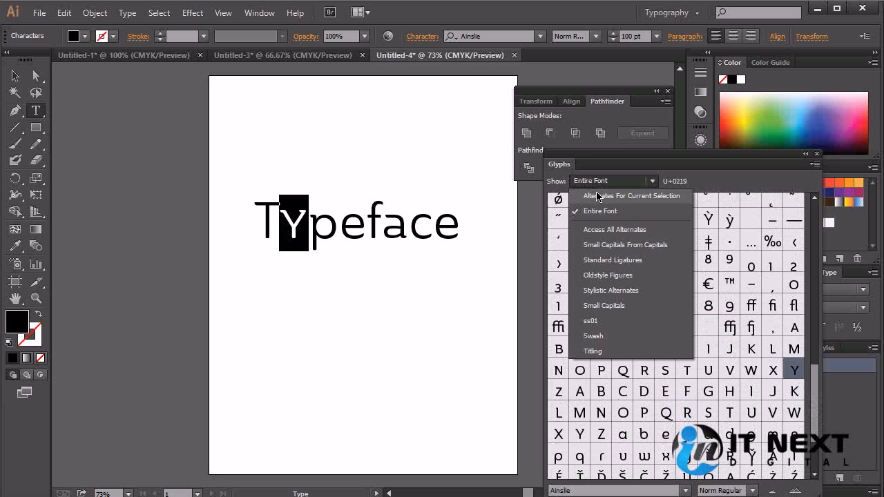
click(594, 201)
double_click(580, 204)
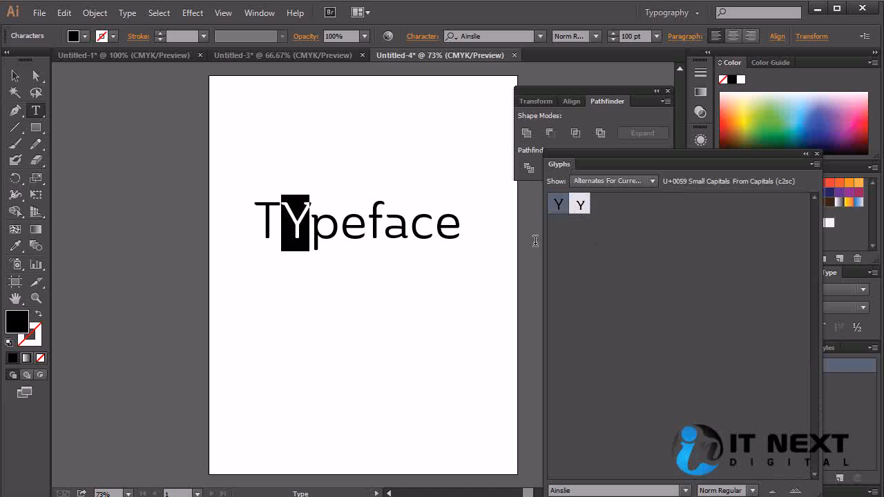
drag(304, 232, 256, 229)
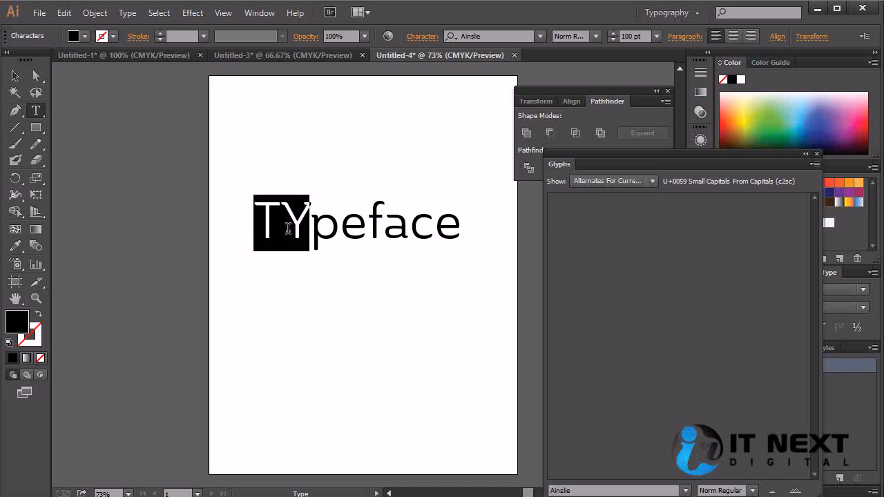
click(15, 75)
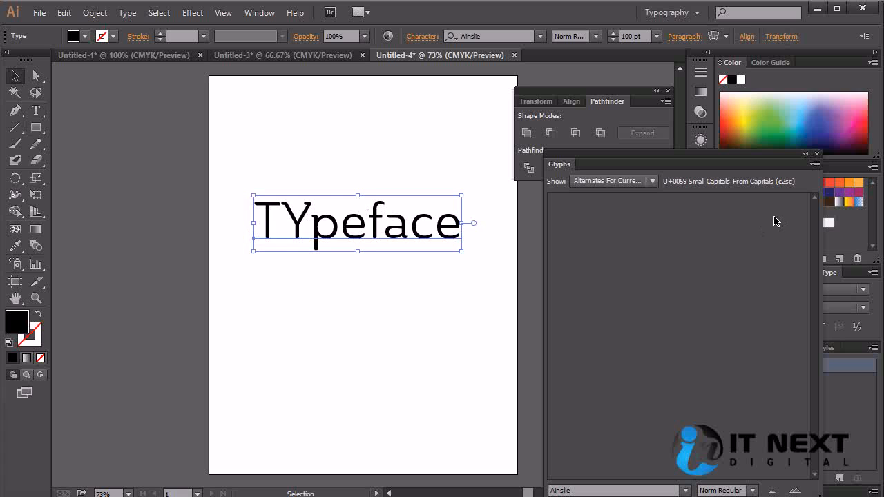
Shrink the Glyphs panel to a short, wide box and move it clear of the word on the artboard.
drag(745, 153, 534, 114)
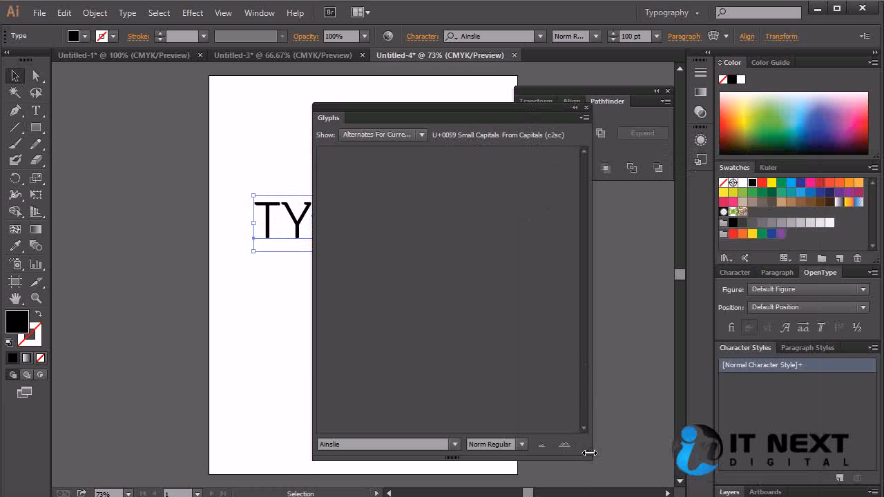
drag(586, 455, 406, 157)
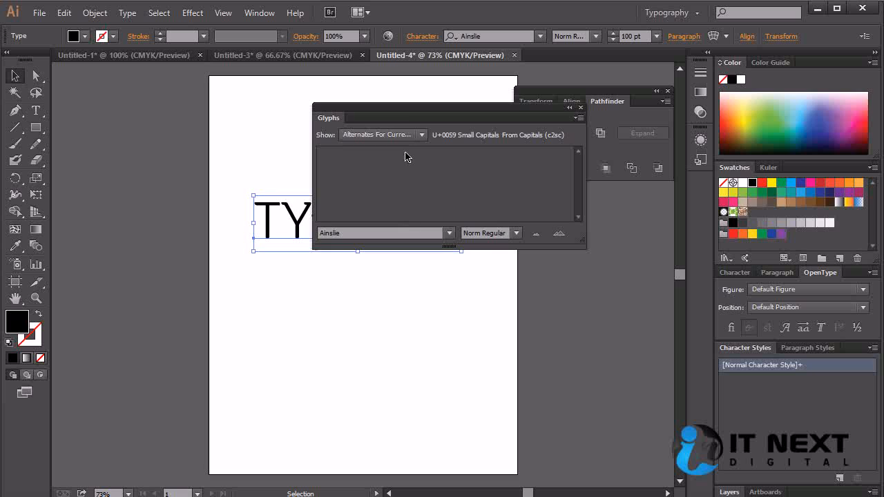
drag(407, 116, 582, 220)
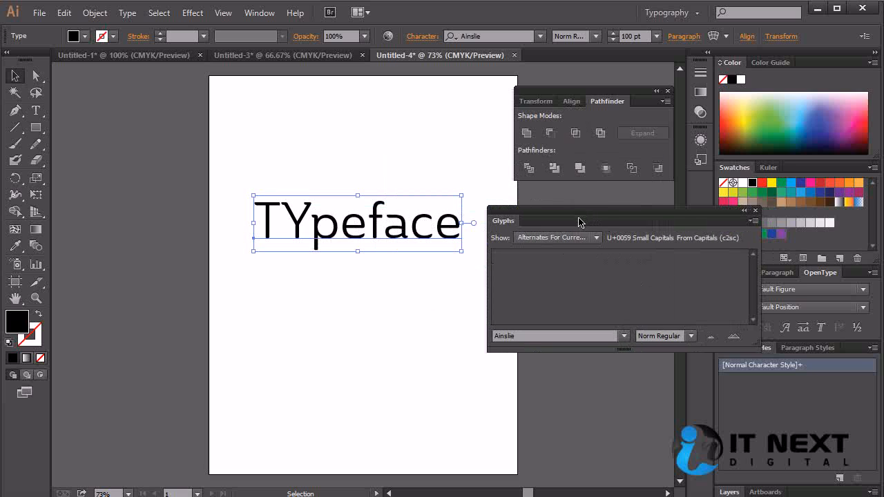